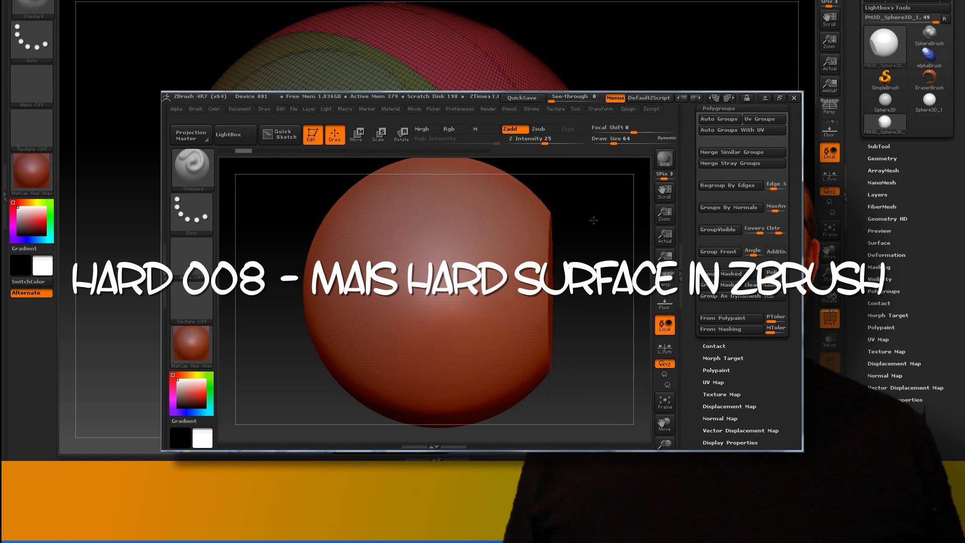
# Turn on PolyFrame (Shift+F) to show the wireframe and polygroup colours on the red sphere.
pyautogui.hotkey('shift', 'f')
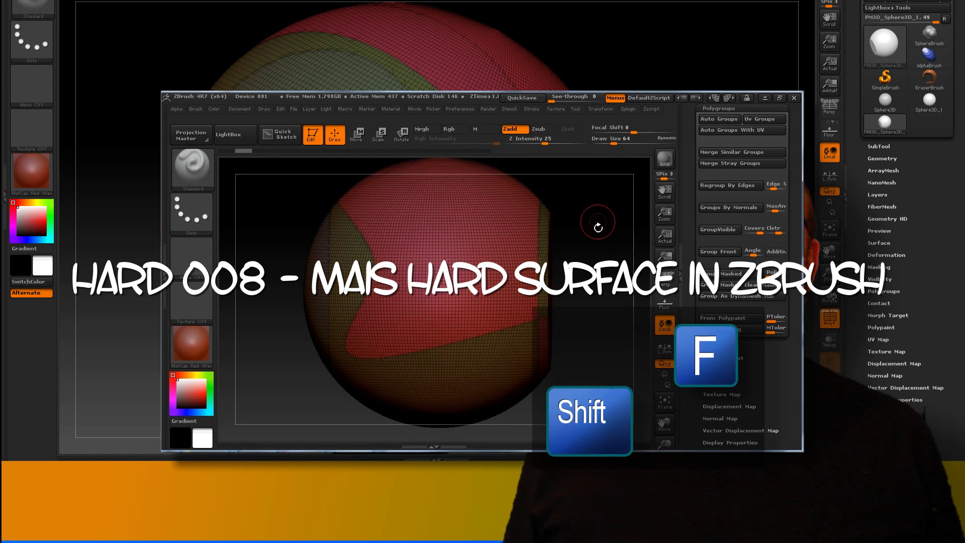
# Orbit the sphere so the blue polygroup cap faces front, frame it, and scroll to the Tool palette.
pyautogui.moveTo(578, 240)
pyautogui.mouseDown()
pyautogui.moveTo(517, 239)
pyautogui.moveTo(572, 245)
pyautogui.mouseUp()
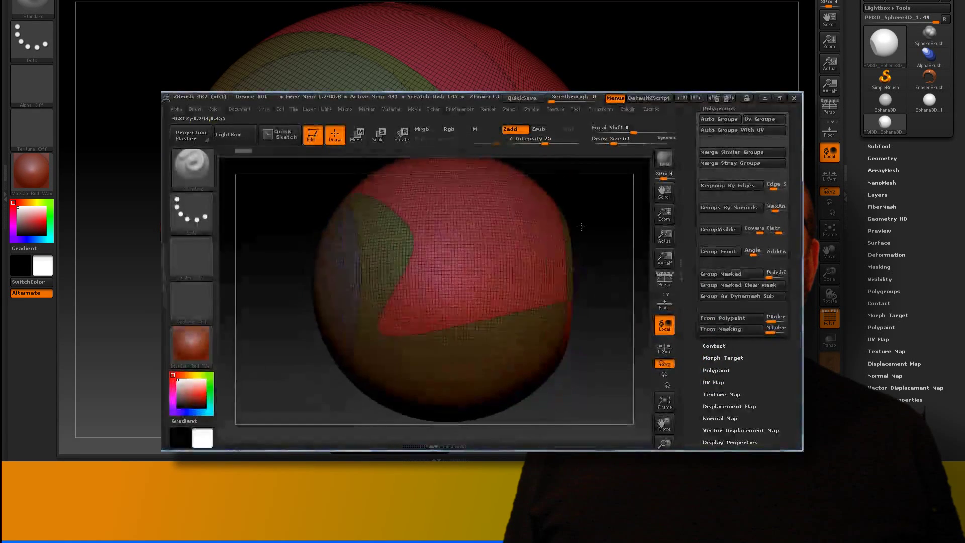
pyautogui.moveTo(572, 242); pyautogui.dragTo(557, 201)
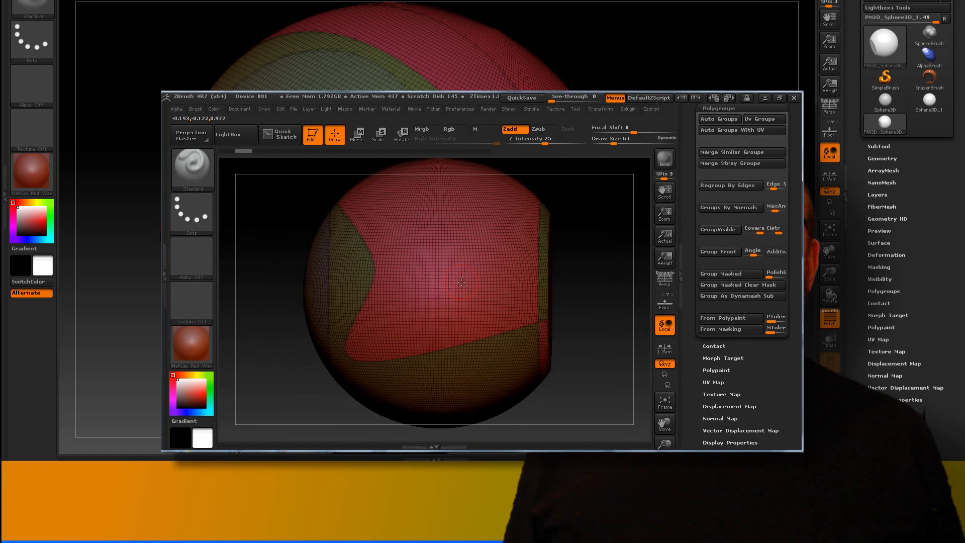
pyautogui.moveTo(580, 254); pyautogui.dragTo(558, 251)
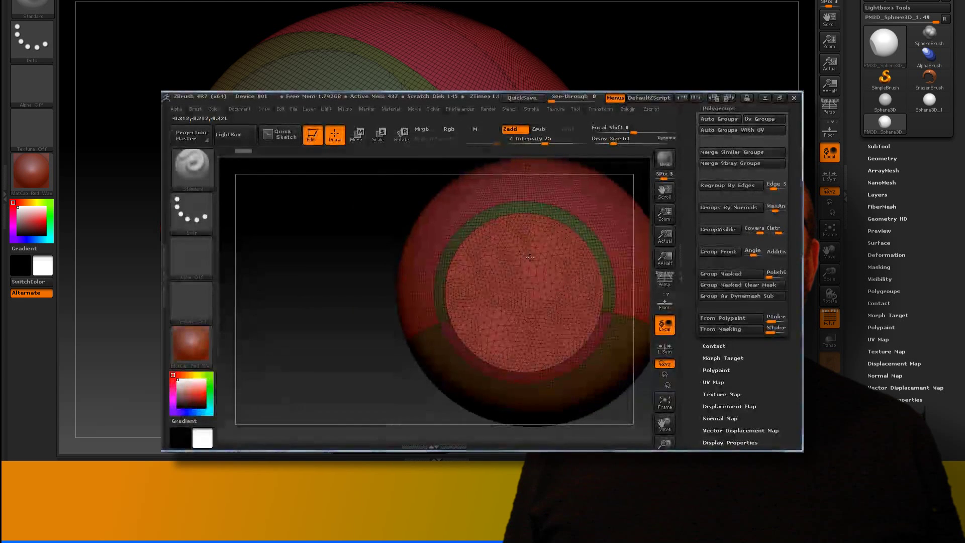
pyautogui.moveTo(558, 251); pyautogui.dragTo(573, 243)
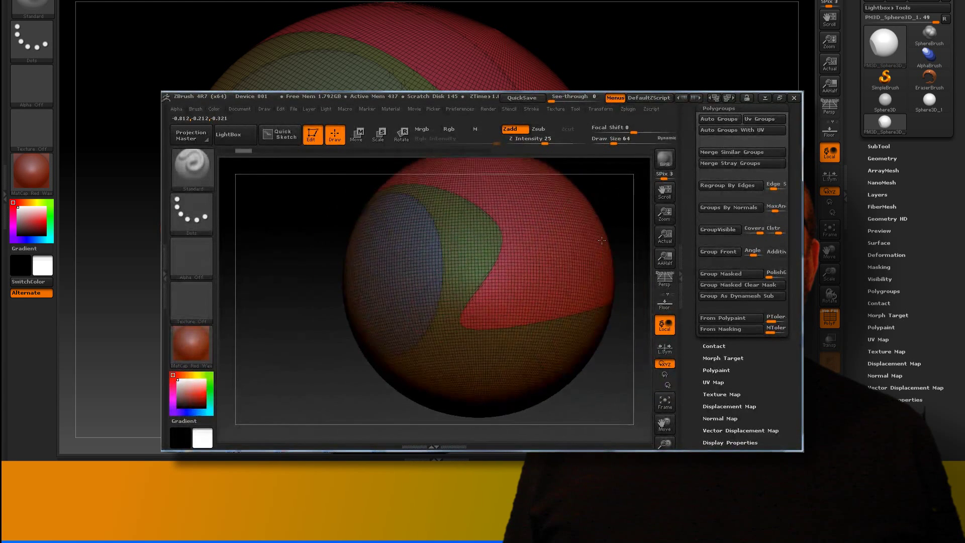
pyautogui.moveTo(572, 243); pyautogui.dragTo(631, 248)
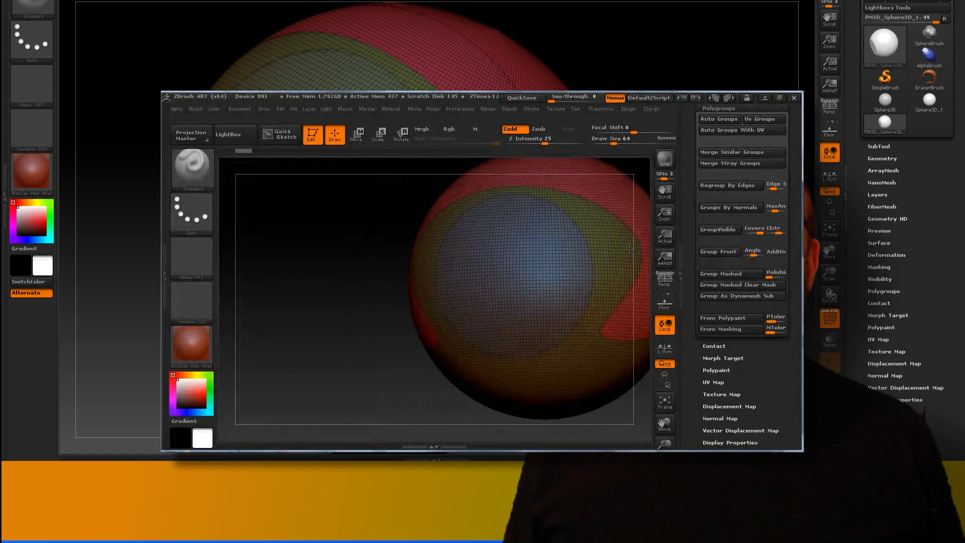
pyautogui.click(665, 402)
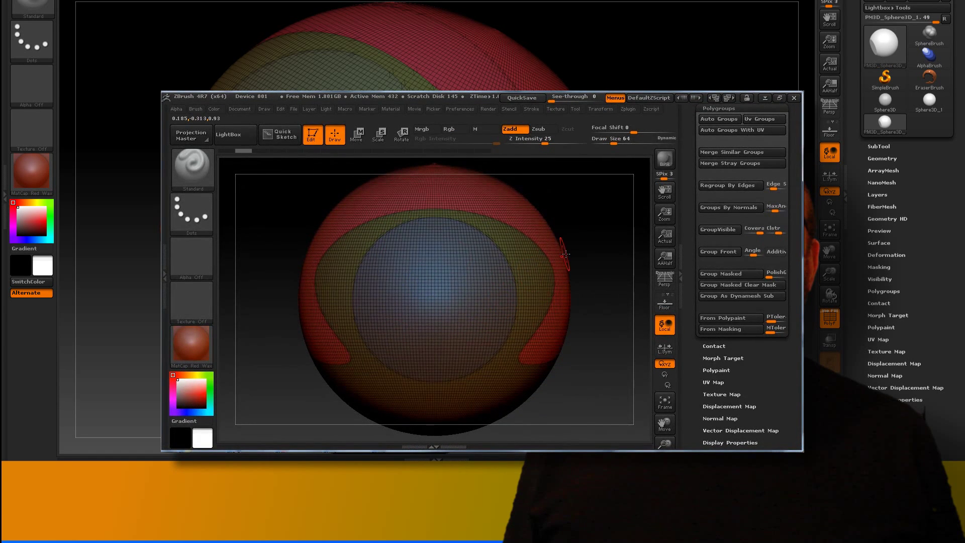
pyautogui.scroll(10, 763, 342)
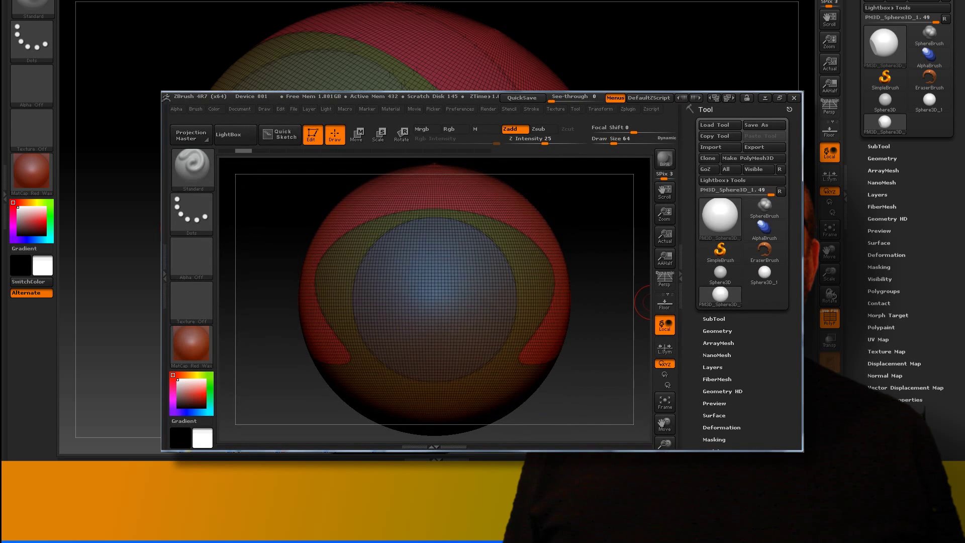
# Expand Tool > Geometry and select the SliceCurve brush, dismissing its note.
pyautogui.click(718, 330)
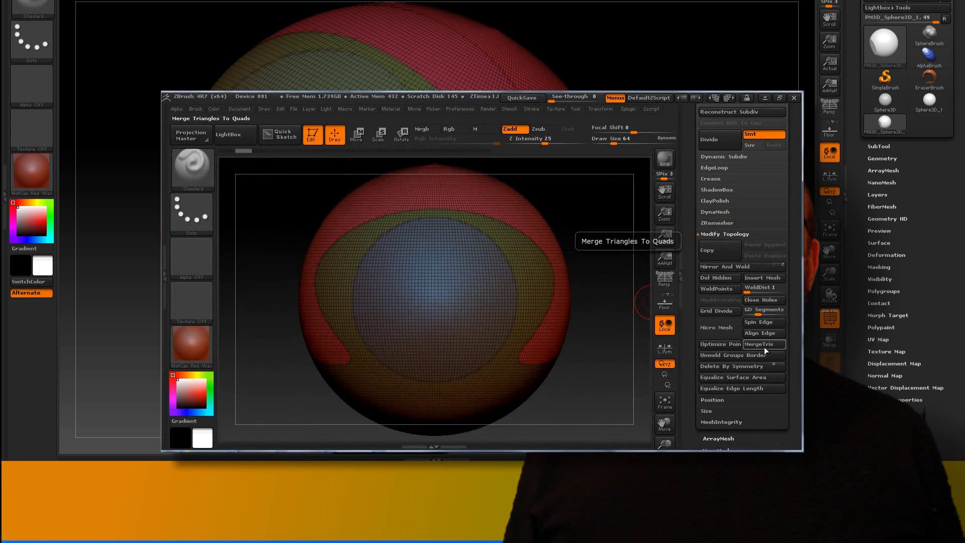
pyautogui.click(191, 166)
pyautogui.click(327, 167)
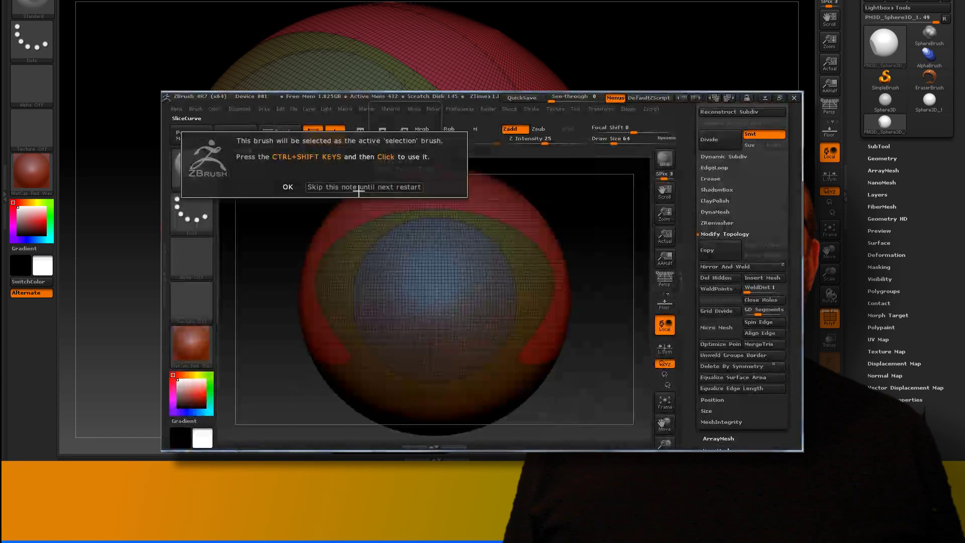
pyautogui.click(295, 190)
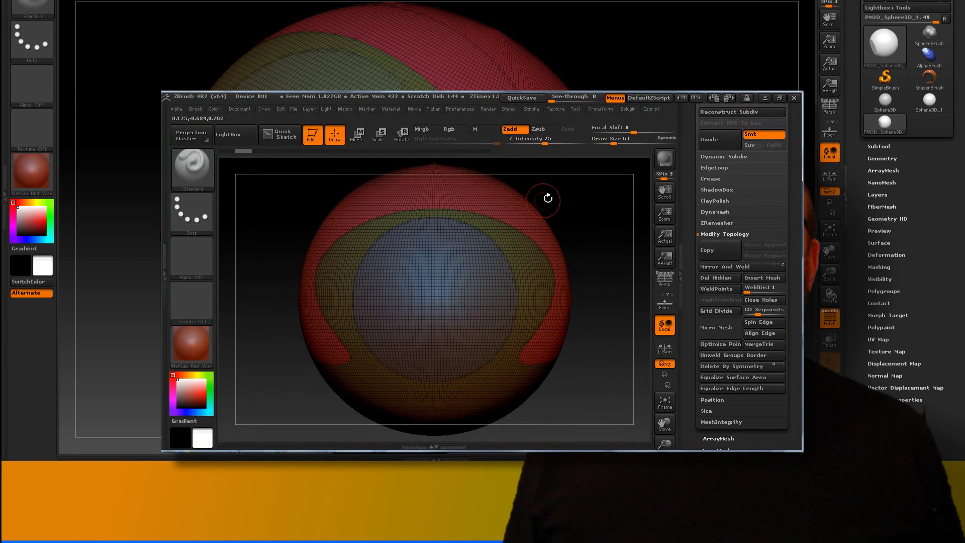
# Slice the cap diagonally into a new polygroup, inspect it, and apply Mirror And Weld.
pyautogui.keyDown('ctrl'); pyautogui.keyDown('shift'); pyautogui.moveTo(564, 185); pyautogui.dragTo(533, 215); pyautogui.keyUp('shift'); pyautogui.keyUp('ctrl')
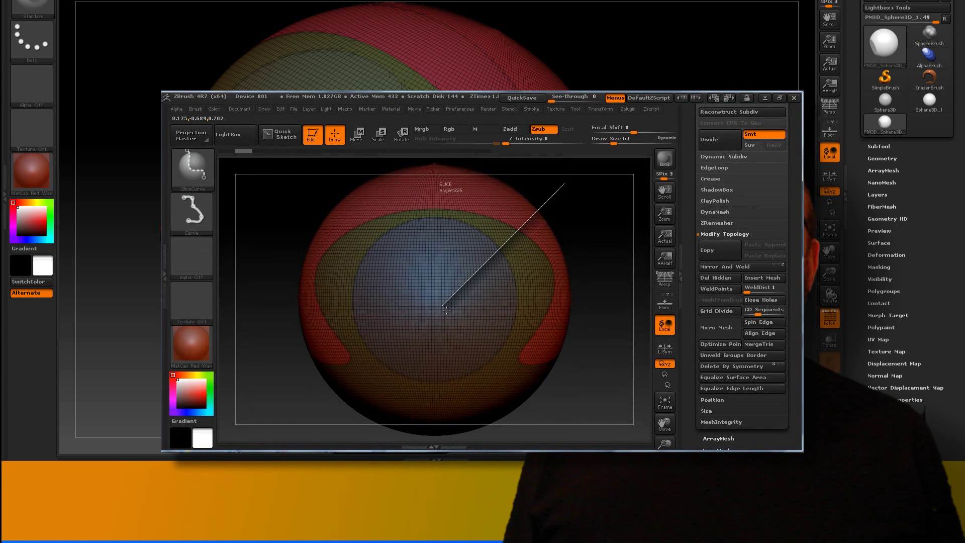
pyautogui.keyDown('ctrl'); pyautogui.keyDown('shift'); pyautogui.moveTo(444, 313); pyautogui.dragTo(324, 430); pyautogui.keyUp('shift'); pyautogui.keyUp('ctrl')
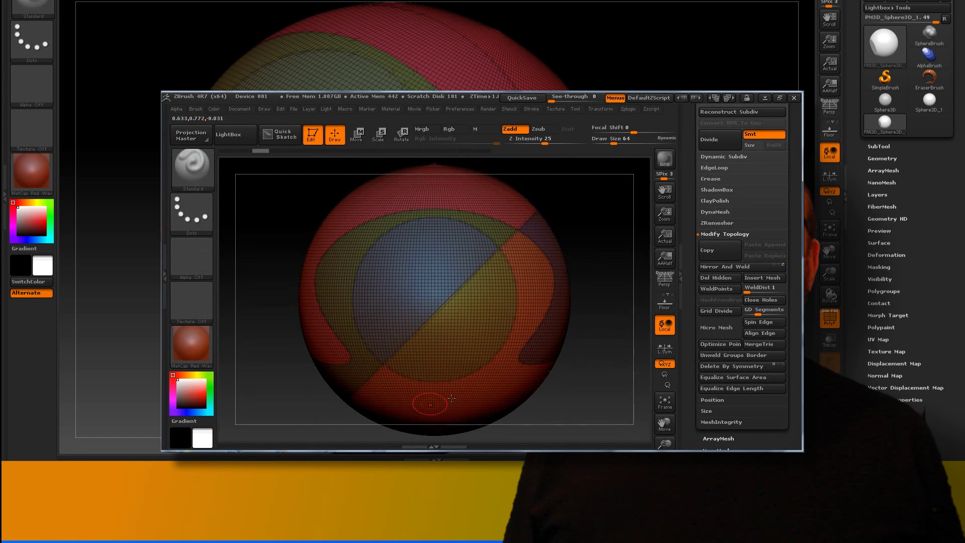
pyautogui.moveTo(607, 298)
pyautogui.mouseDown()
pyautogui.moveTo(510, 269)
pyautogui.moveTo(607, 268)
pyautogui.mouseUp()
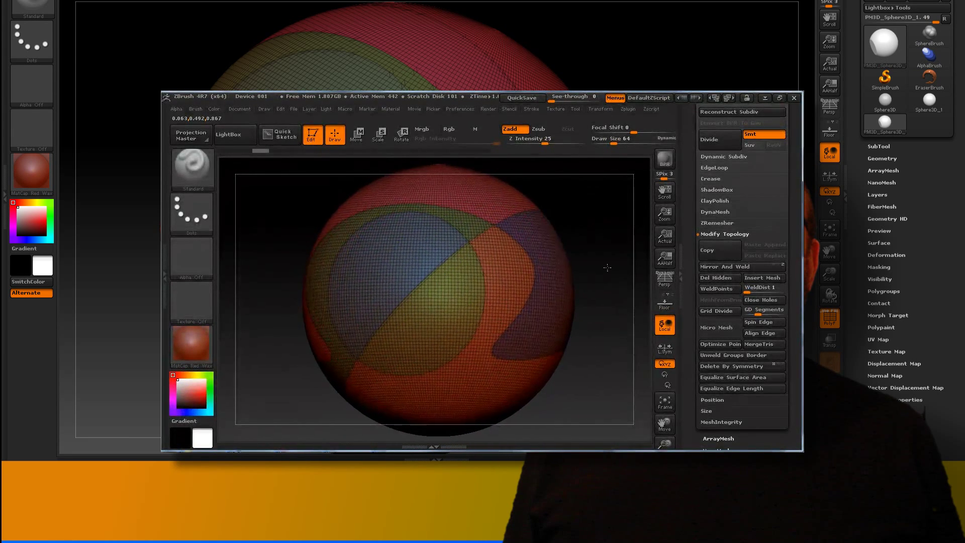
pyautogui.moveTo(607, 267); pyautogui.dragTo(606, 270)
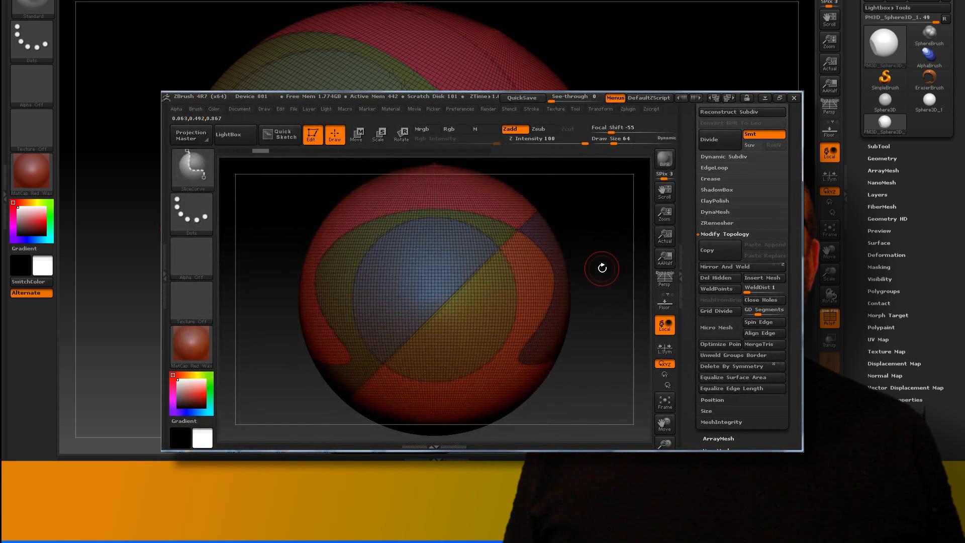
pyautogui.click(782, 265)
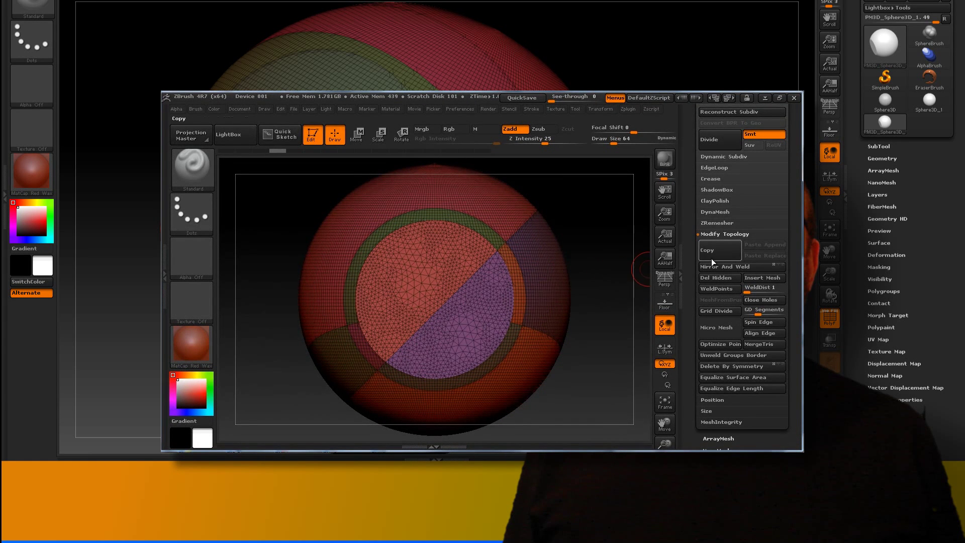
# Apply Mirror And Weld again and orbit to bring the green ring and cut forward.
pyautogui.moveTo(574, 250)
pyautogui.mouseDown()
pyautogui.moveTo(493, 254)
pyautogui.moveTo(527, 263)
pyautogui.moveTo(446, 219)
pyautogui.mouseUp()
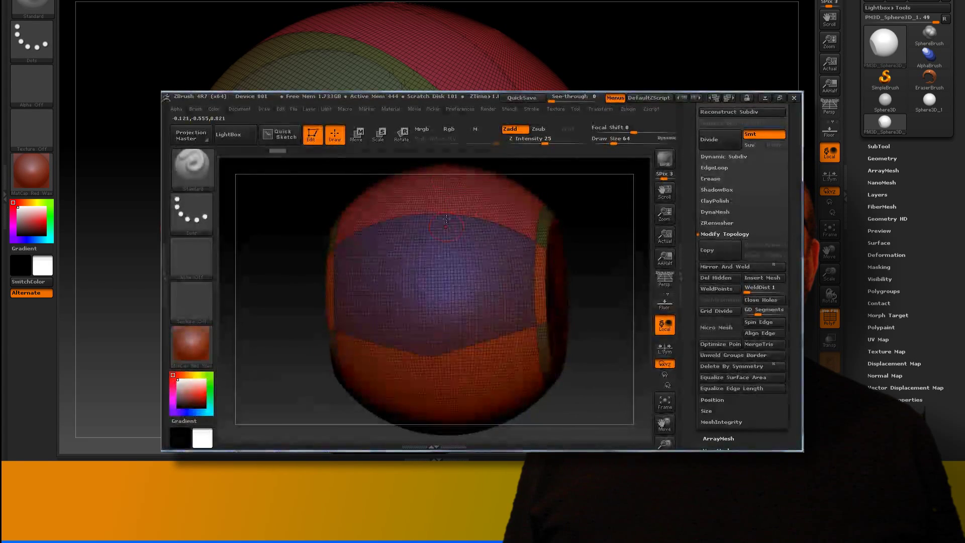
pyautogui.click(774, 266)
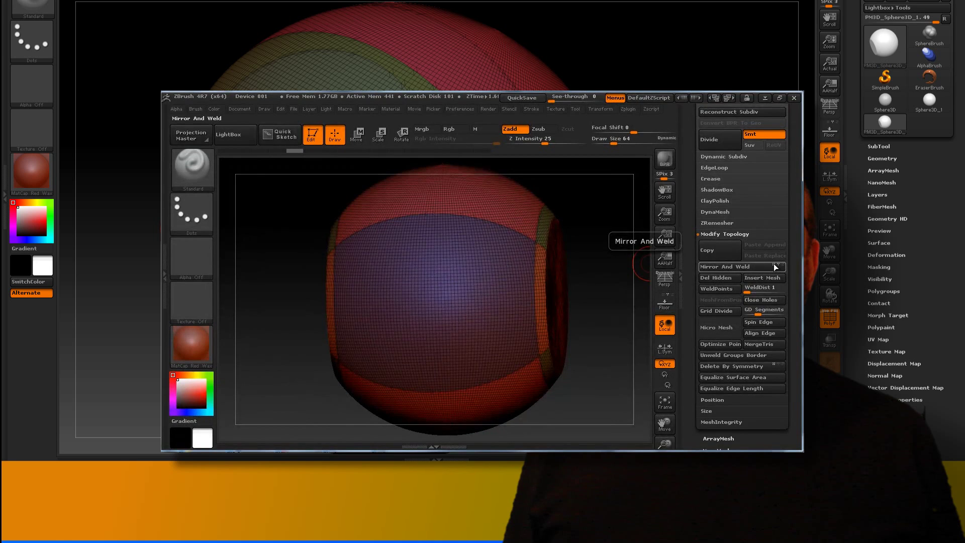
pyautogui.moveTo(639, 281); pyautogui.dragTo(579, 276)
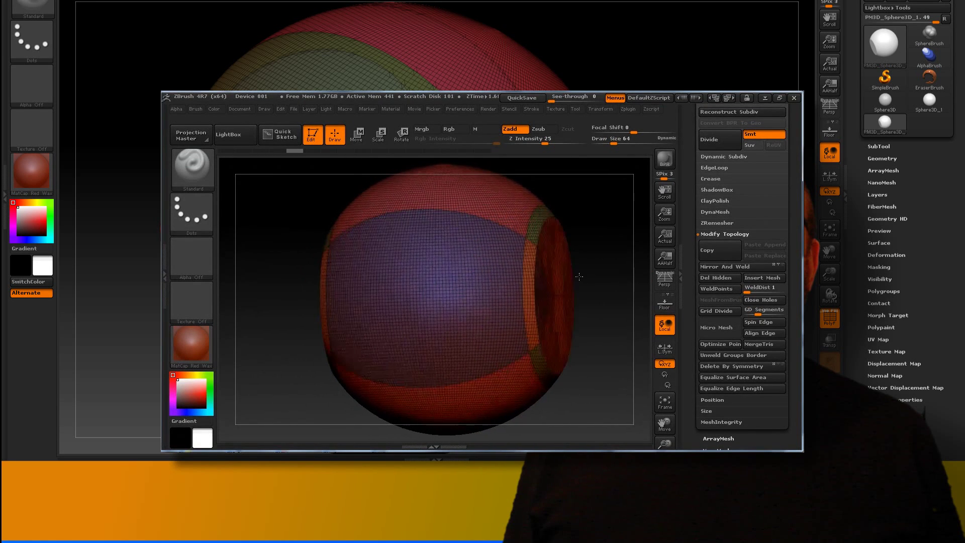
pyautogui.moveTo(631, 272)
pyautogui.mouseDown()
pyautogui.moveTo(583, 274)
pyautogui.moveTo(627, 261)
pyautogui.mouseUp()
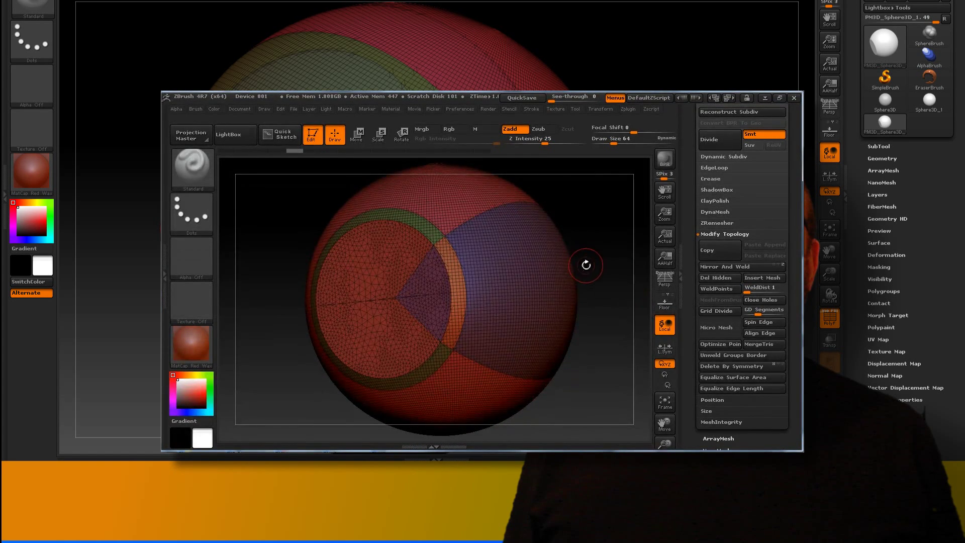
pyautogui.moveTo(586, 265); pyautogui.dragTo(692, 195)
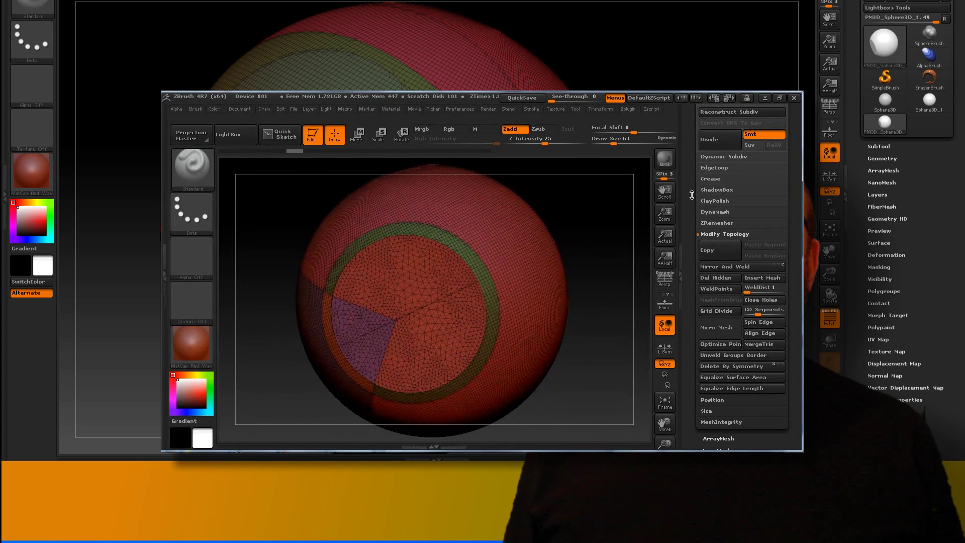
# Mirror And Weld once more for a symmetric cut, inspect it, then undo that weld.
pyautogui.click(739, 268)
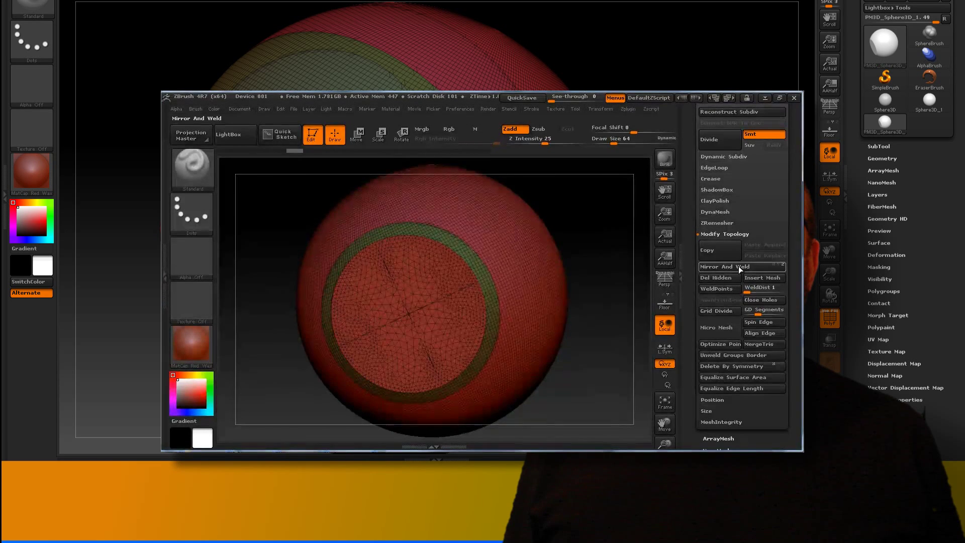
pyautogui.moveTo(604, 283); pyautogui.dragTo(726, 247)
pyautogui.moveTo(633, 301); pyautogui.dragTo(611, 237)
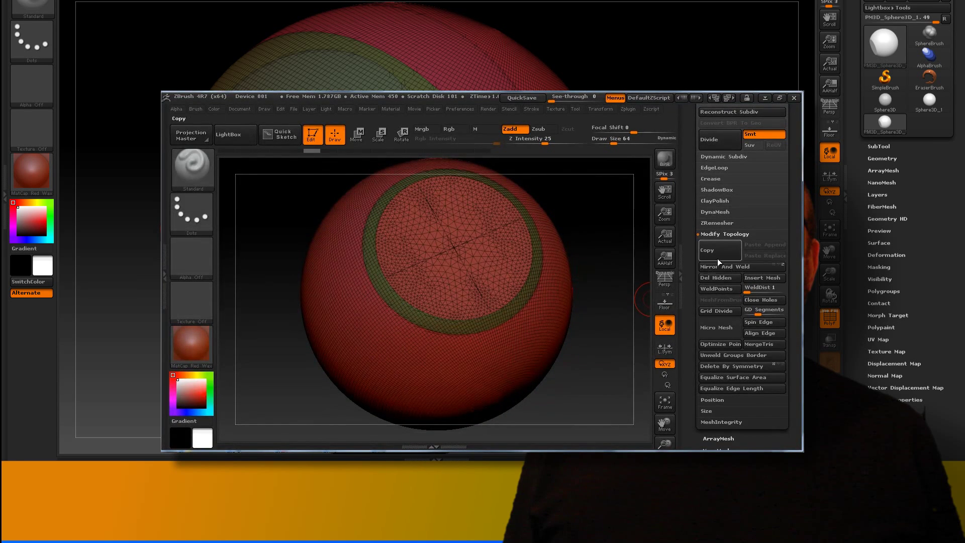
pyautogui.hotkey('ctrl', 'z')
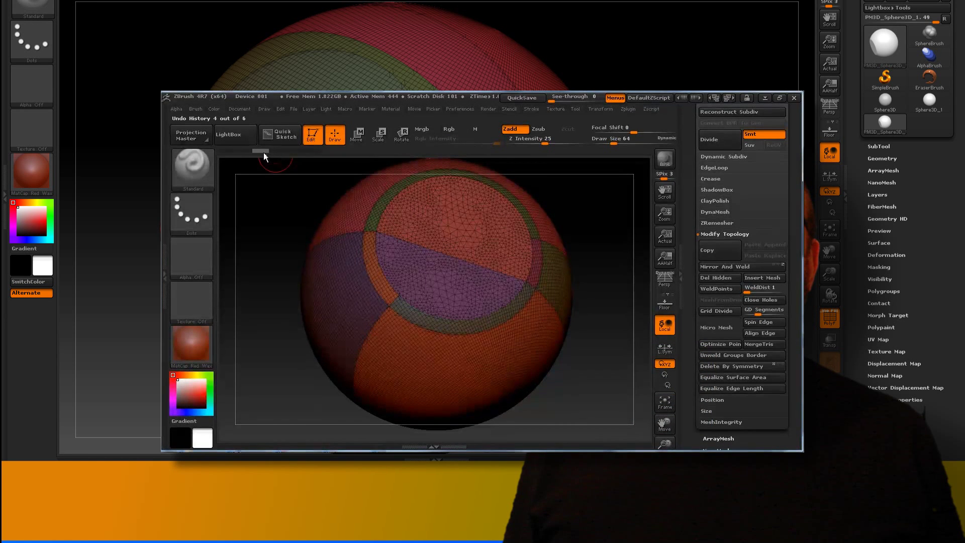
# Step back in history, apply Mirror And Weld, and orbit until the blue polygroup faces front.
pyautogui.moveTo(263, 151); pyautogui.dragTo(246, 151)
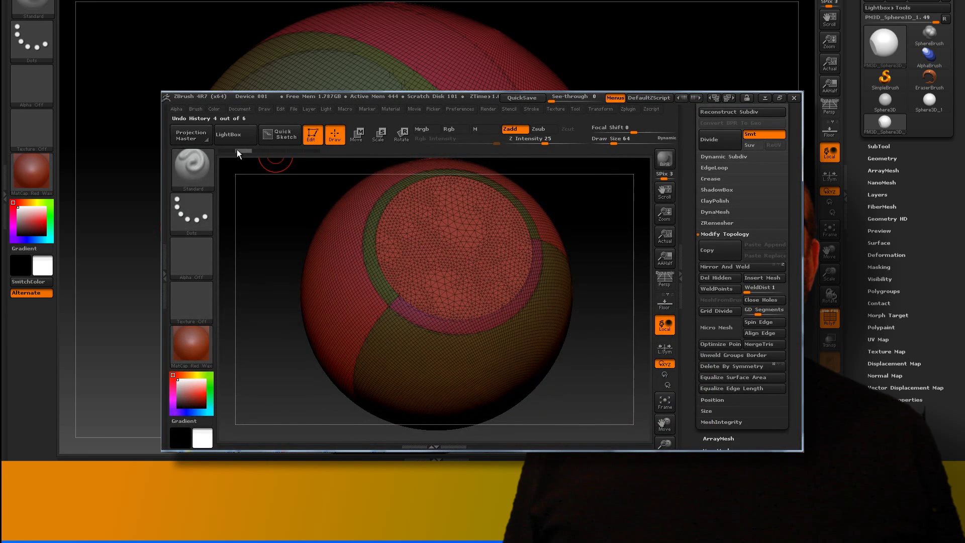
pyautogui.moveTo(578, 206)
pyautogui.mouseDown()
pyautogui.moveTo(688, 211)
pyautogui.moveTo(553, 208)
pyautogui.moveTo(631, 182)
pyautogui.mouseUp()
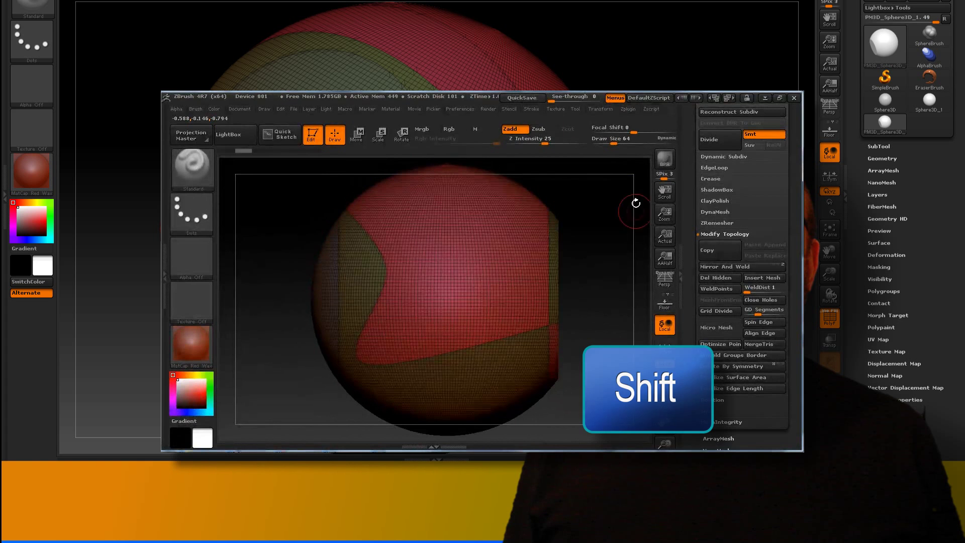
pyautogui.moveTo(573, 291)
pyautogui.mouseDown()
pyautogui.moveTo(632, 286)
pyautogui.moveTo(614, 292)
pyautogui.moveTo(623, 294)
pyautogui.mouseUp()
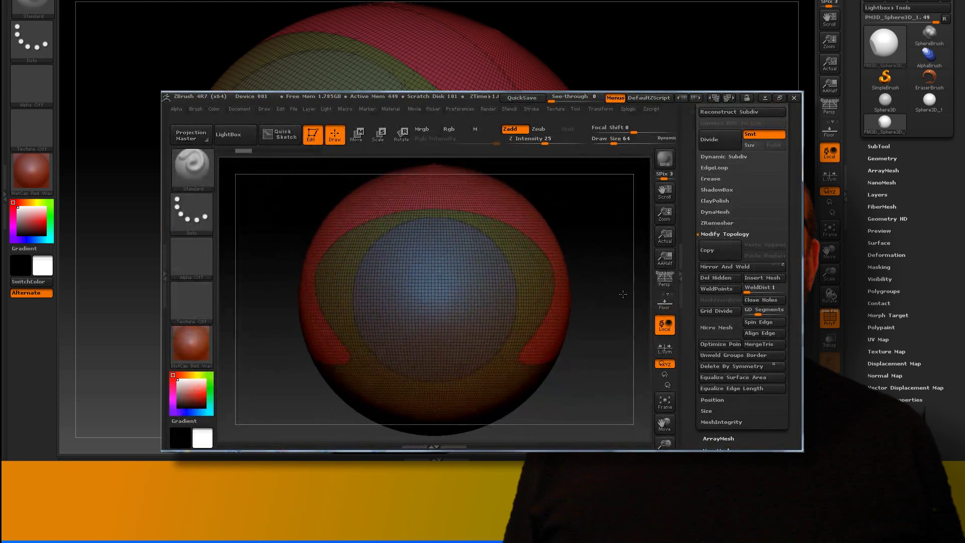
pyautogui.click(780, 266)
pyautogui.moveTo(601, 248); pyautogui.dragTo(370, 250)
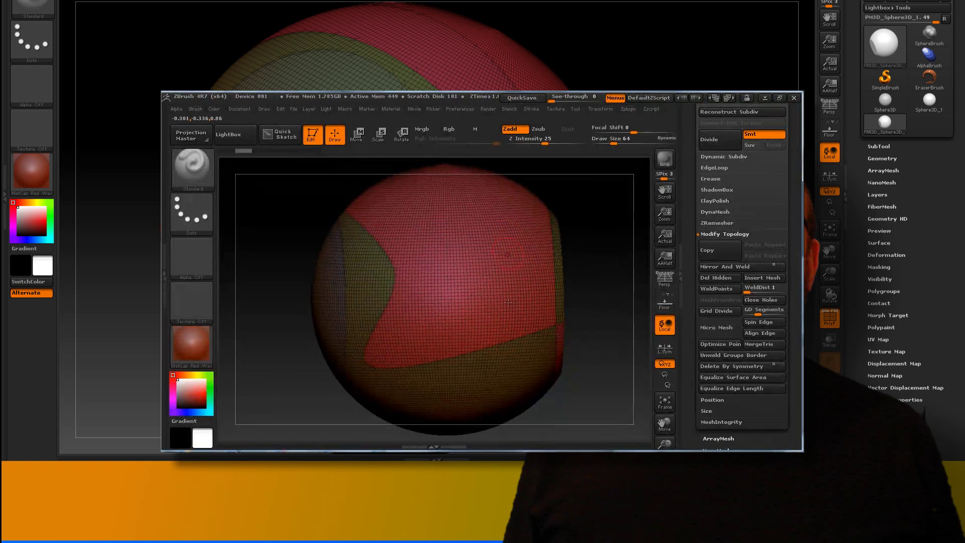
pyautogui.moveTo(581, 295); pyautogui.dragTo(572, 219)
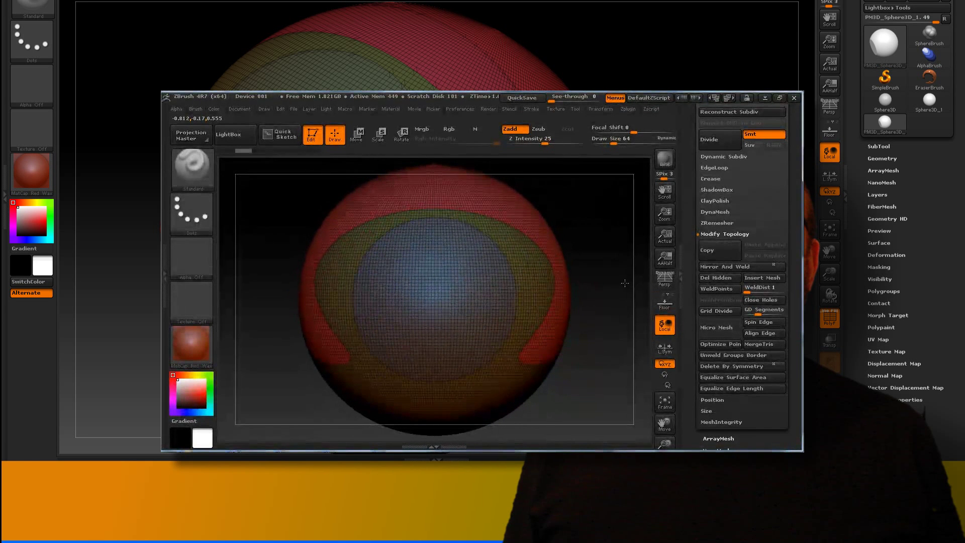
# Select SliceCurve and cut a diagonal band across the sphere's polygroups, then inspect it.
pyautogui.click(193, 165)
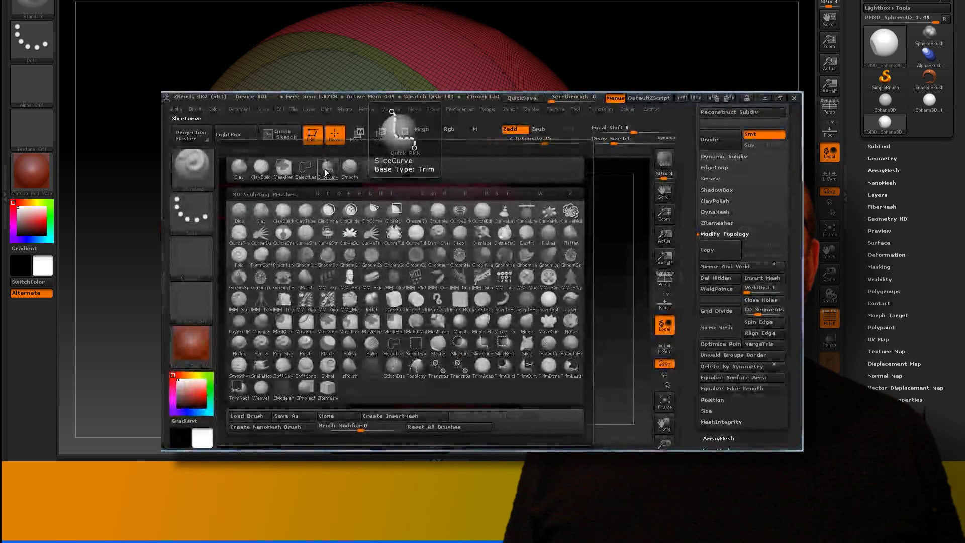
pyautogui.click(325, 169)
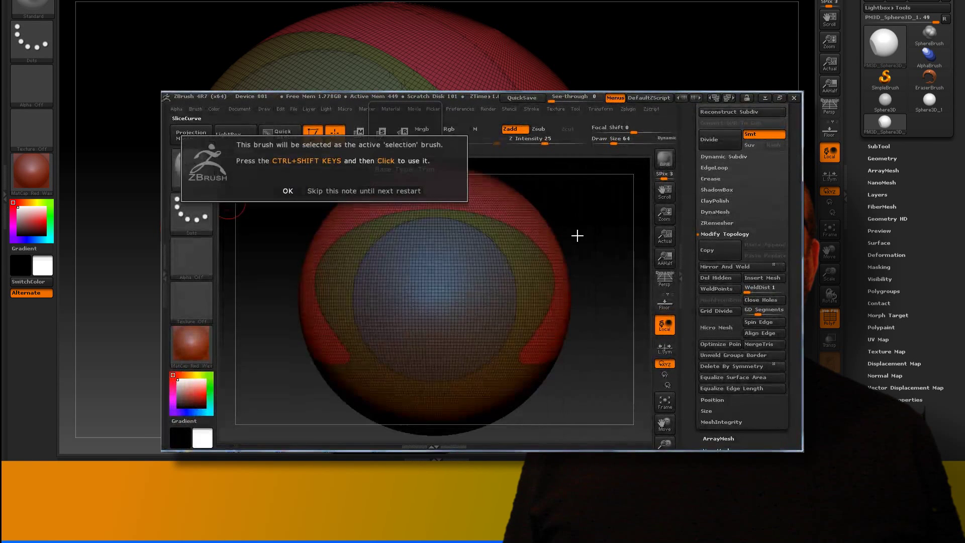
pyautogui.click(279, 194)
pyautogui.keyDown('ctrl'); pyautogui.keyDown('shift'); pyautogui.moveTo(577, 205); pyautogui.dragTo(448, 310); pyautogui.keyUp('shift'); pyautogui.keyUp('ctrl')
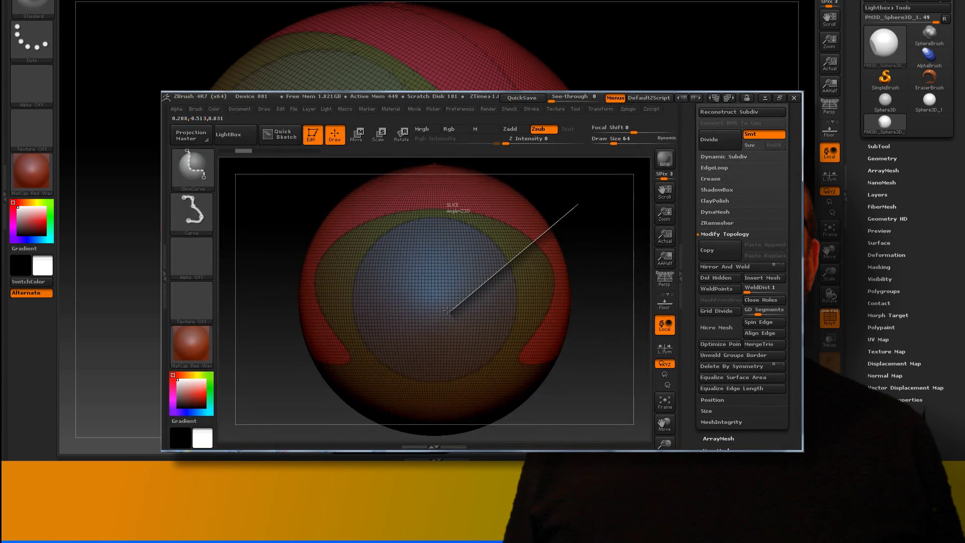
pyautogui.moveTo(469, 287)
pyautogui.keyDown('ctrl'); pyautogui.keyDown('shift'); pyautogui.mouseDown()
pyautogui.moveTo(359, 379)
pyautogui.moveTo(399, 388)
pyautogui.mouseUp(); pyautogui.keyUp('shift'); pyautogui.keyUp('ctrl')
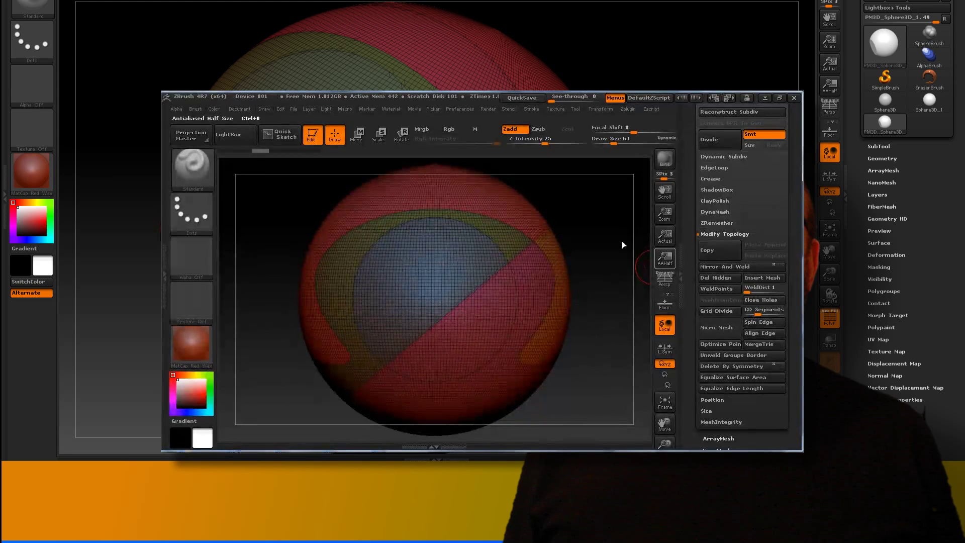
pyautogui.moveTo(597, 232)
pyautogui.mouseDown()
pyautogui.moveTo(524, 217)
pyautogui.moveTo(440, 167)
pyautogui.moveTo(563, 315)
pyautogui.moveTo(545, 242)
pyautogui.mouseUp()
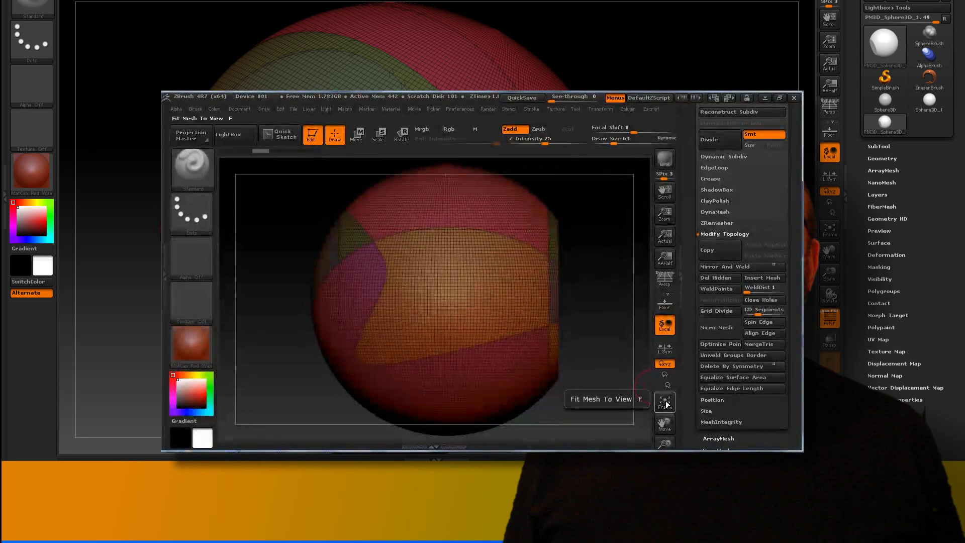
pyautogui.moveTo(664, 424); pyautogui.dragTo(641, 406)
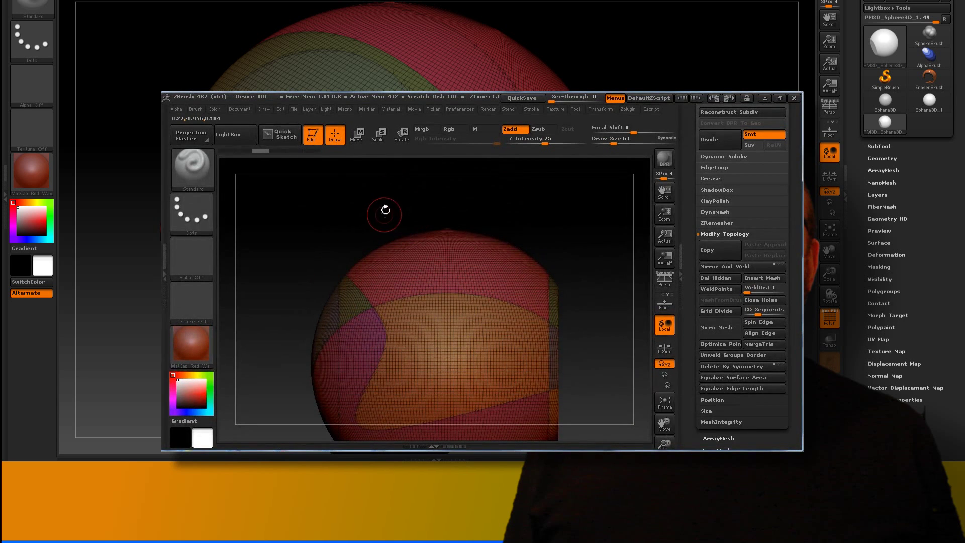
# Redo a bad slice as an Alt-cornered slice curve carving a new patch at the sphere's top.
pyautogui.keyDown('ctrl'); pyautogui.keyDown('shift'); pyautogui.moveTo(359, 193); pyautogui.dragTo(411, 282); pyautogui.keyUp('shift'); pyautogui.keyUp('ctrl')
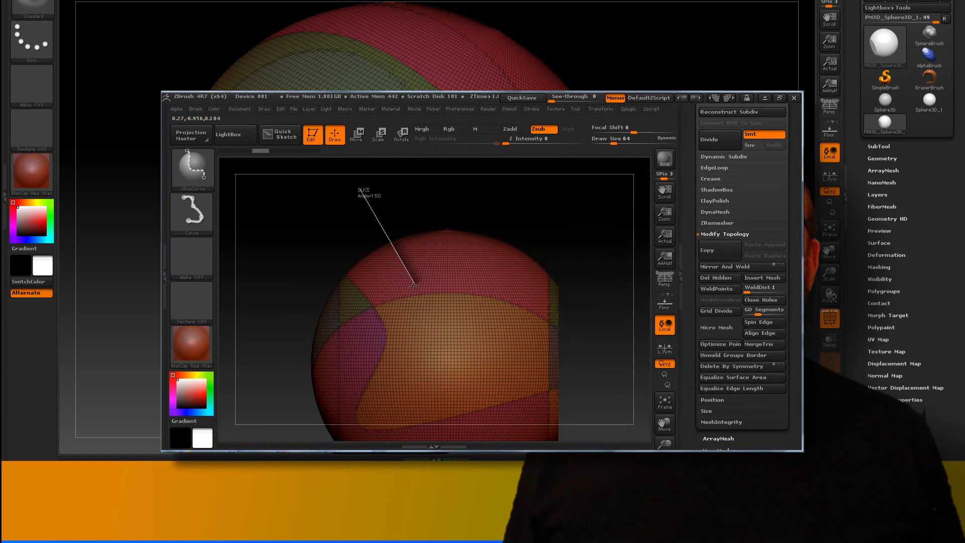
pyautogui.hotkey('ctrl', 'z')
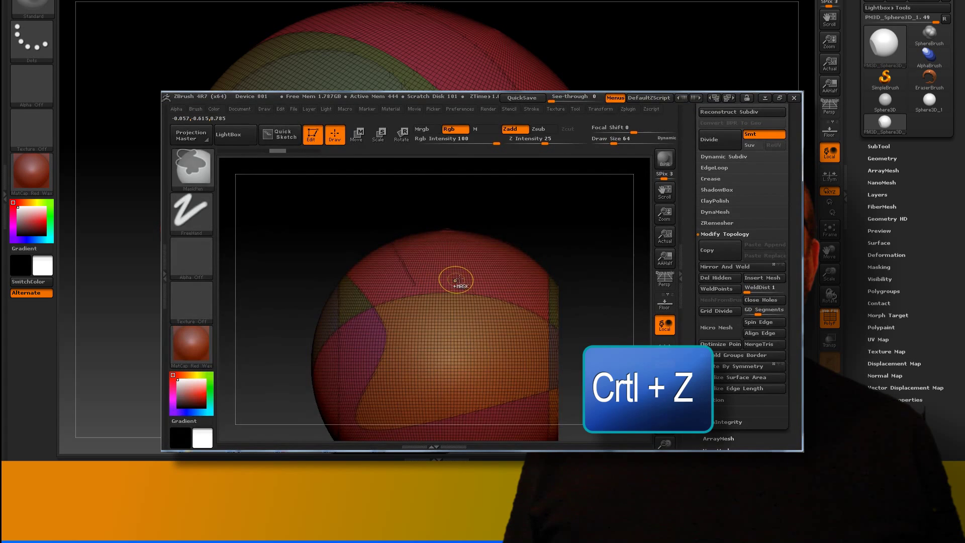
pyautogui.keyDown('ctrl'); pyautogui.keyDown('shift'); pyautogui.moveTo(375, 209); pyautogui.dragTo(386, 231); pyautogui.keyUp('shift'); pyautogui.keyUp('ctrl')
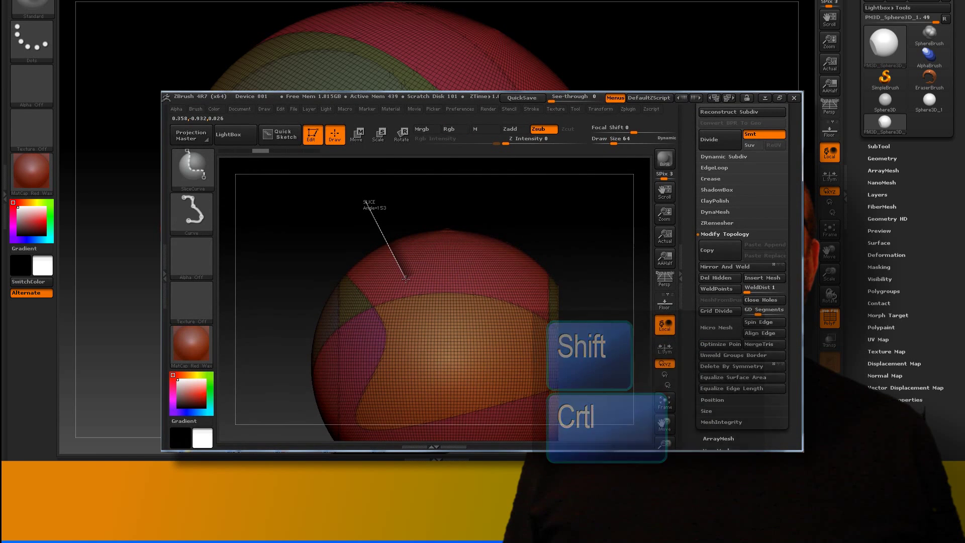
pyautogui.press('alt')
pyautogui.press('alt')
pyautogui.moveTo(406, 278); pyautogui.dragTo(488, 277)
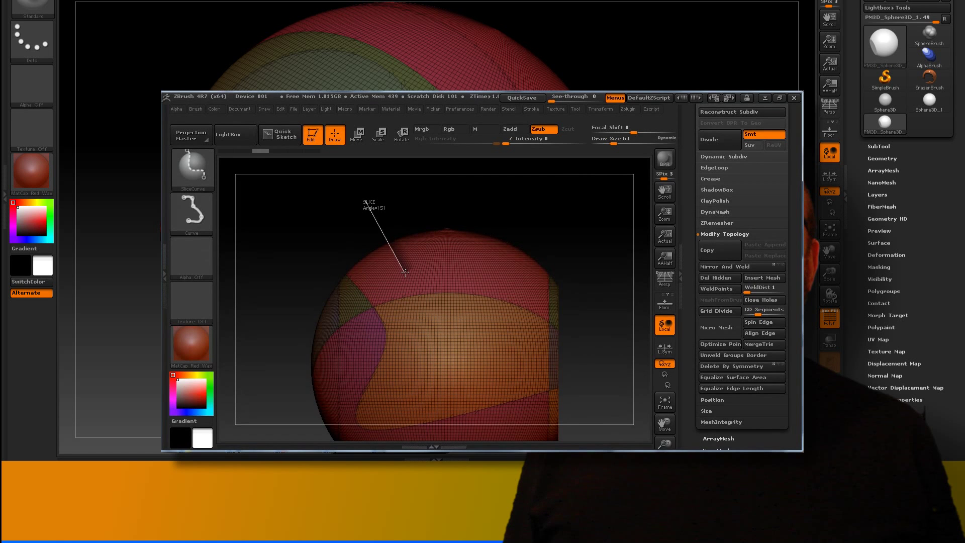
pyautogui.press('alt')
pyautogui.press('alt')
pyautogui.moveTo(408, 274)
pyautogui.mouseDown()
pyautogui.moveTo(481, 273)
pyautogui.moveTo(495, 205)
pyautogui.mouseUp()
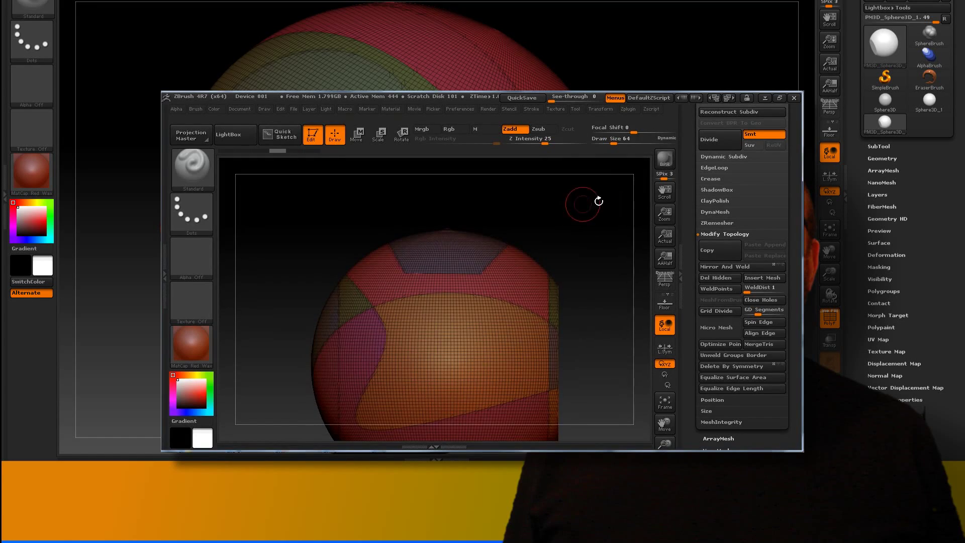
# Orbit to the side showing blue, green, pink and orange polygroups, then open the brush list.
pyautogui.moveTo(585, 200)
pyautogui.mouseDown()
pyautogui.moveTo(383, 244)
pyautogui.moveTo(502, 235)
pyautogui.mouseUp()
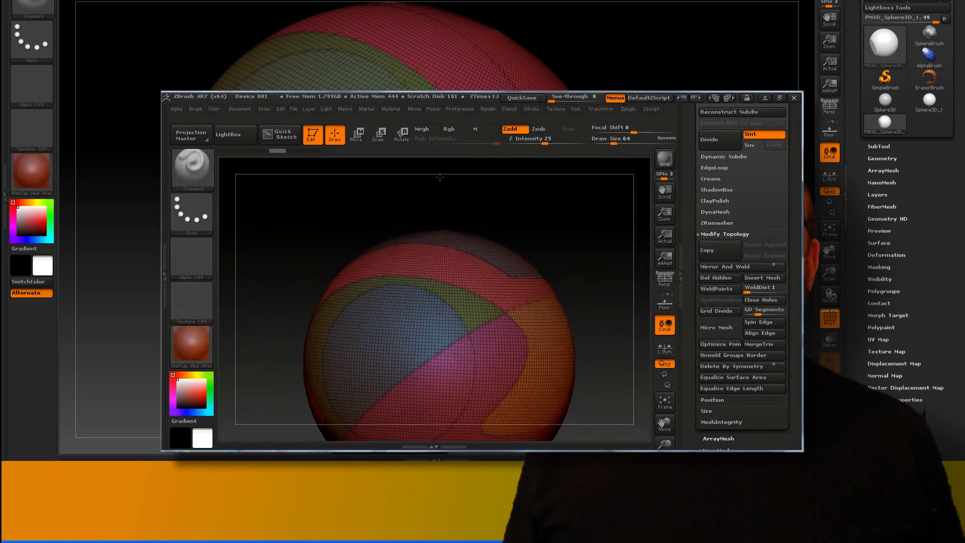
pyautogui.moveTo(519, 222); pyautogui.dragTo(519, 174)
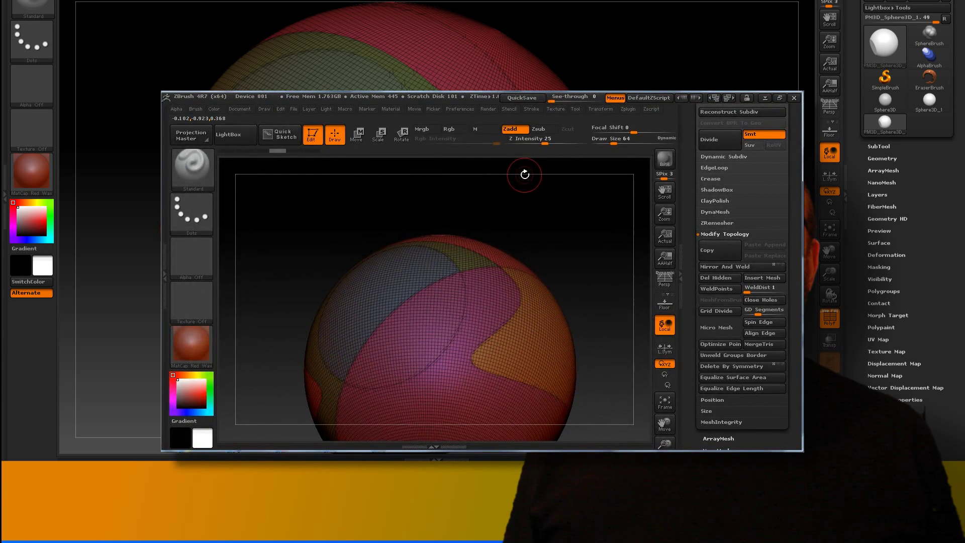
pyautogui.click(200, 165)
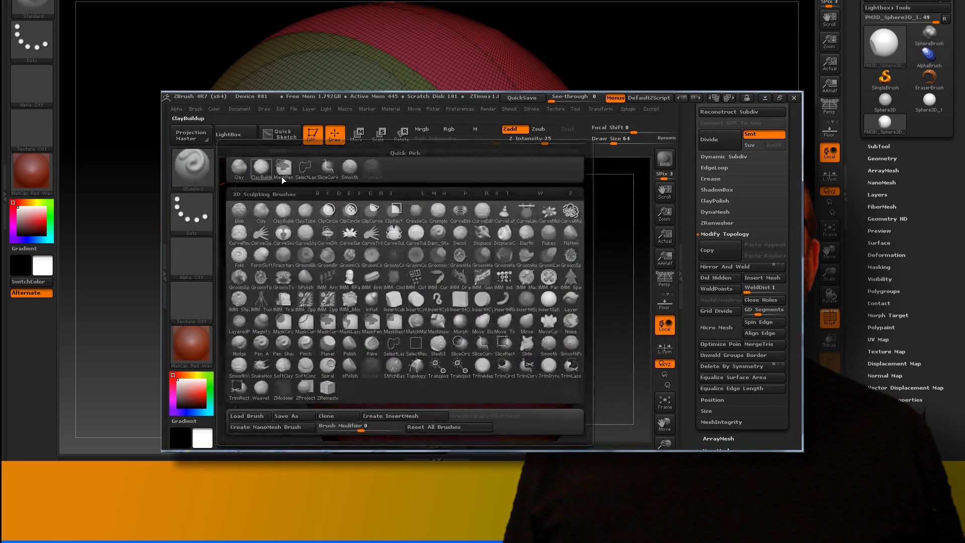
# Choose SelectLasso as the selection brush and dismiss its reminder note.
pyautogui.click(236, 192)
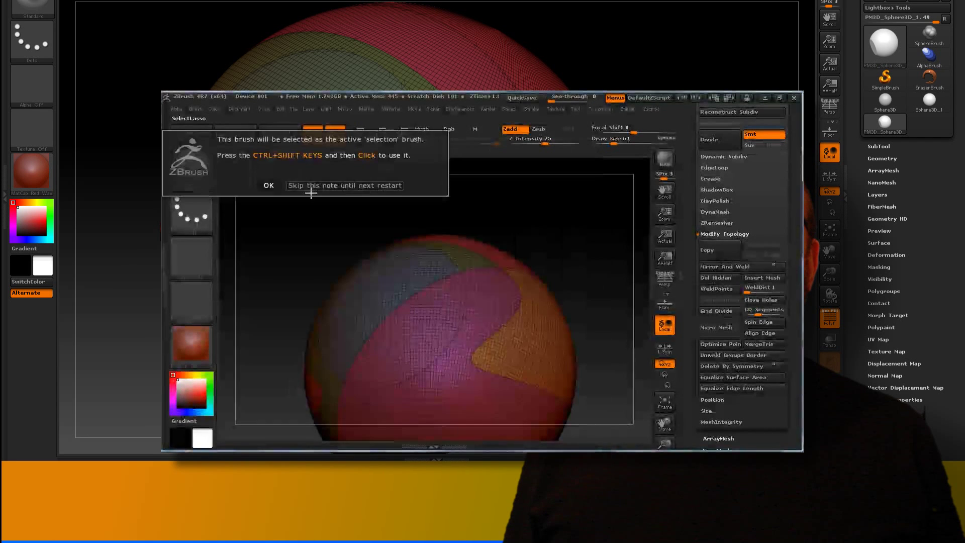
pyautogui.click(268, 186)
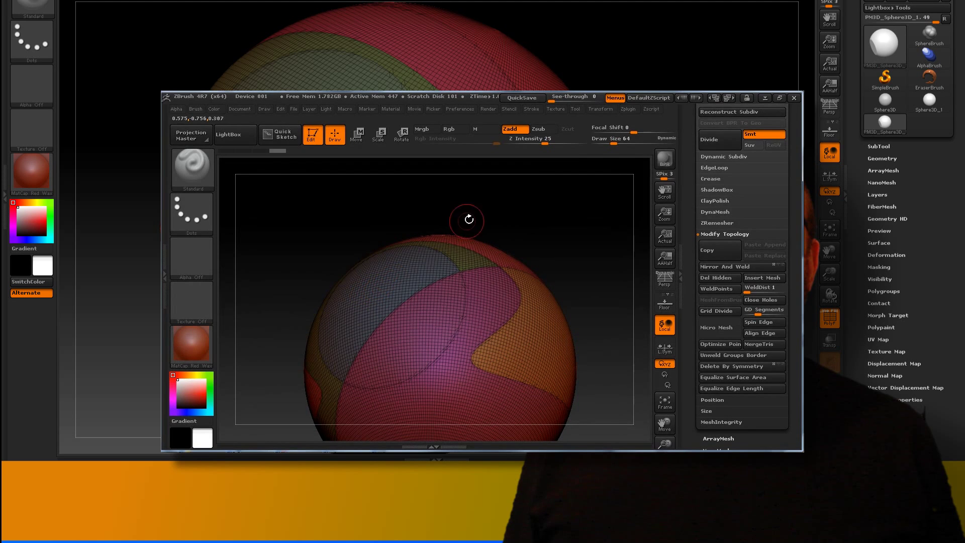
# Try SelectLasso strokes across the sphere, then undo the stray vertical seam.
pyautogui.hotkey('ctrl', 'shift')
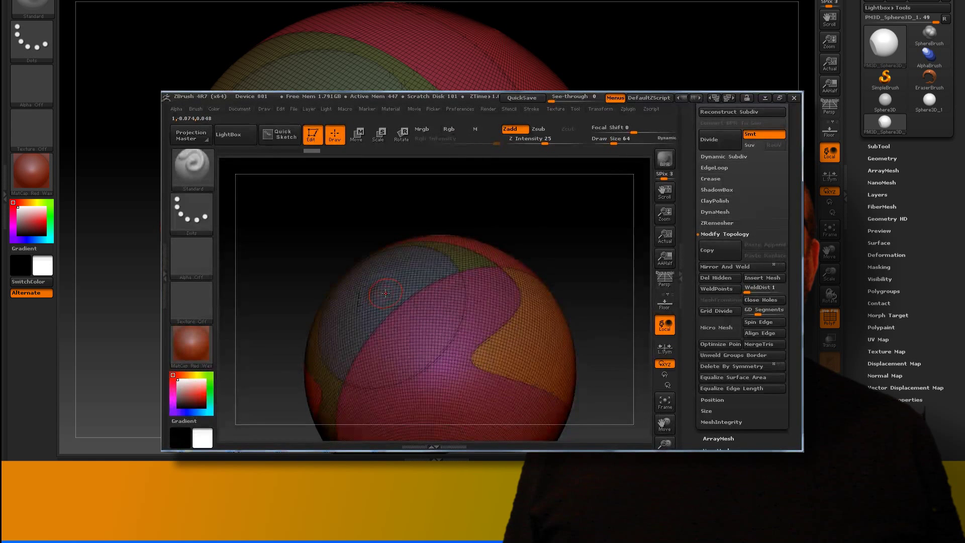
pyautogui.keyDown('ctrl'); pyautogui.keyDown('shift'); pyautogui.moveTo(386, 292); pyautogui.dragTo(373, 295); pyautogui.keyUp('shift'); pyautogui.keyUp('ctrl')
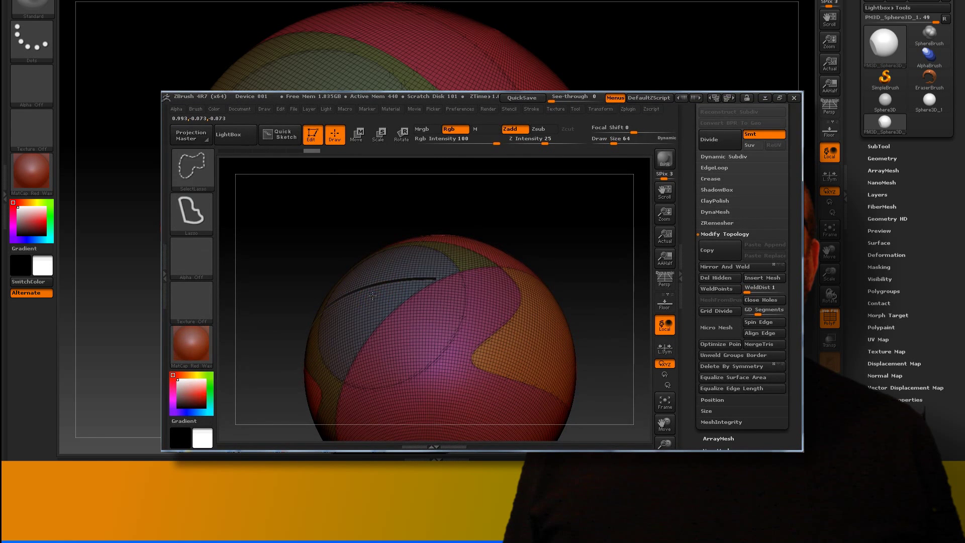
pyautogui.keyDown('ctrl'); pyautogui.keyDown('shift'); pyautogui.moveTo(402, 243); pyautogui.dragTo(380, 293); pyautogui.keyUp('shift'); pyautogui.keyUp('ctrl')
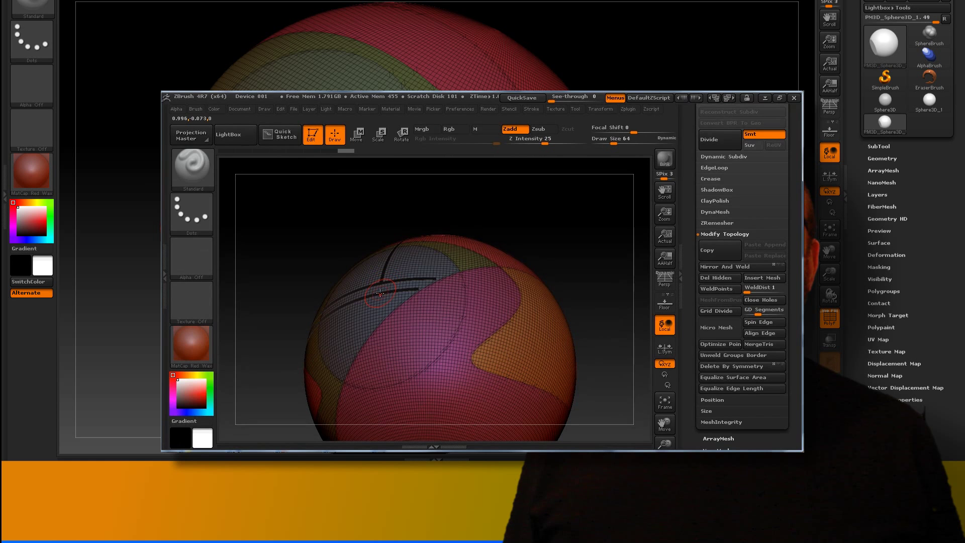
pyautogui.hotkey('ctrl', 'z')
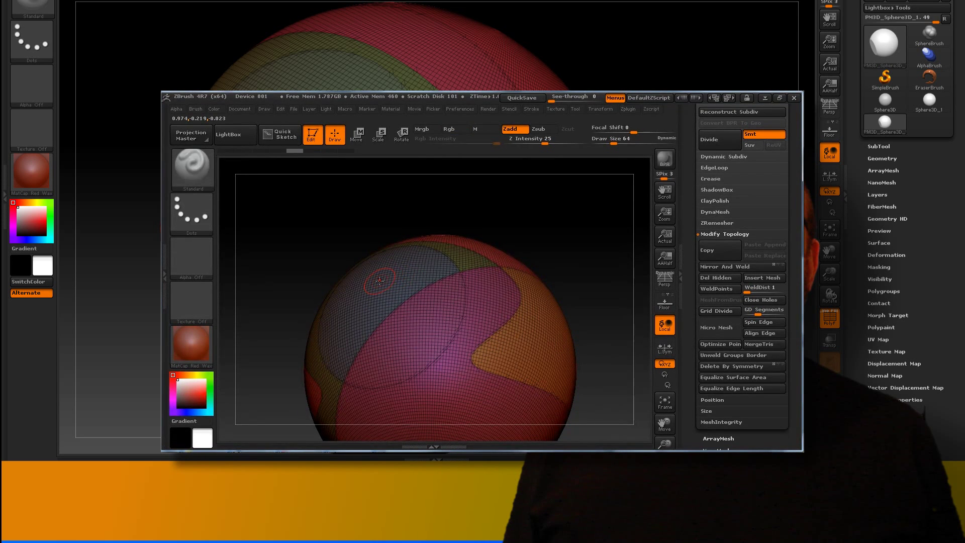
pyautogui.hotkey('ctrl', 'shift', 'z')
pyautogui.hotkey('ctrl', 'z')
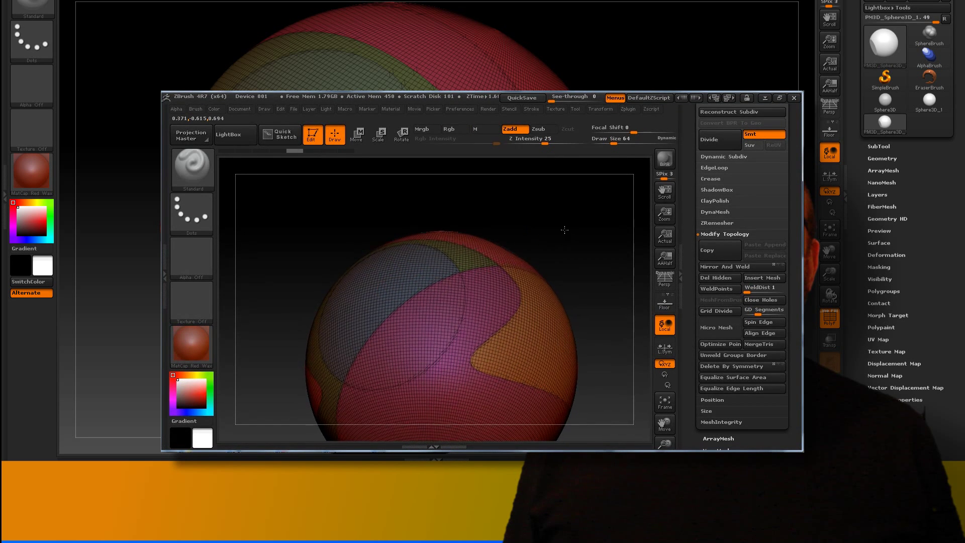
# Isolate the blue polygroup, restore the mesh, and toggle groups until blue and magenta remain visible.
pyautogui.moveTo(549, 229); pyautogui.dragTo(373, 287)
pyautogui.keyDown('ctrl'); pyautogui.keyDown('shift'); pyautogui.click(373, 287); pyautogui.keyUp('shift'); pyautogui.keyUp('ctrl')
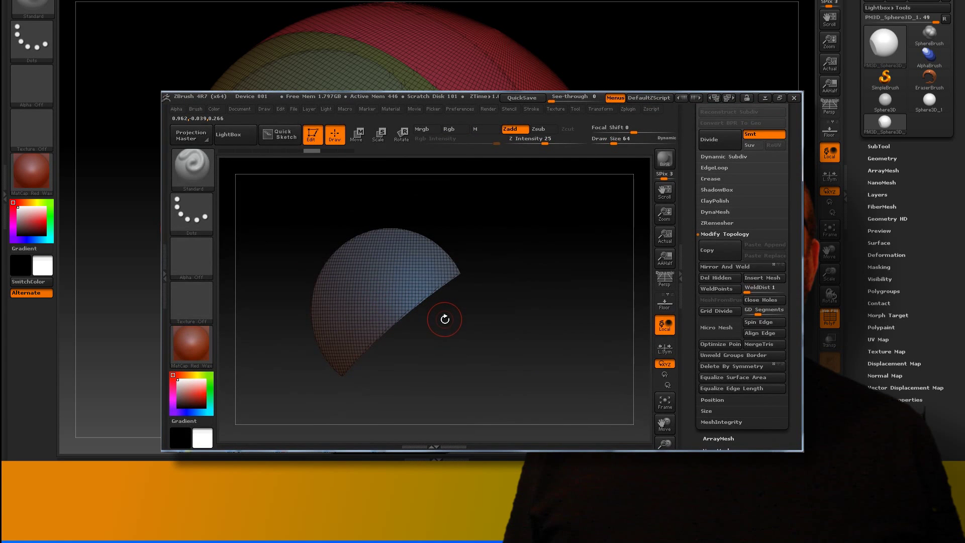
pyautogui.keyDown('ctrl'); pyautogui.keyDown('shift'); pyautogui.click(571, 199); pyautogui.keyUp('shift'); pyautogui.keyUp('ctrl')
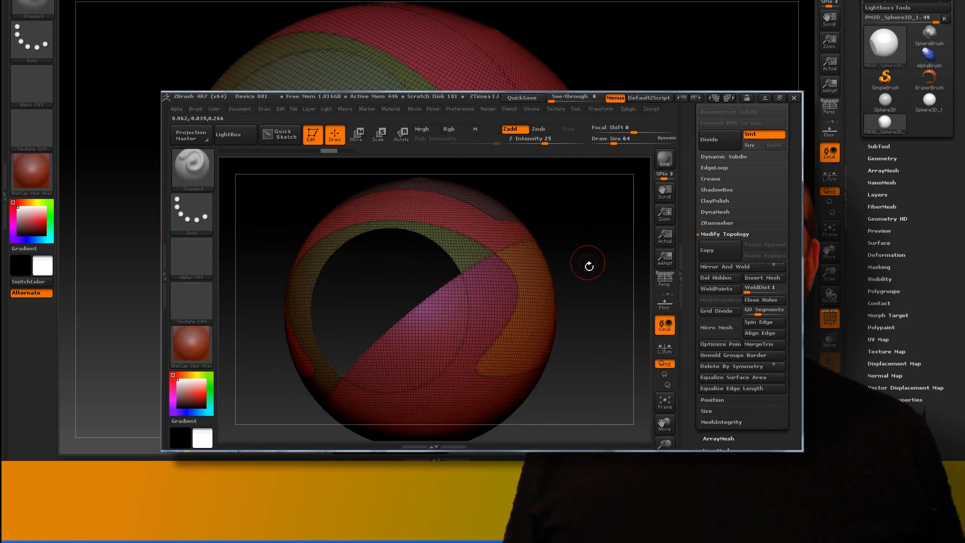
pyautogui.keyDown('ctrl'); pyautogui.keyDown('shift'); pyautogui.moveTo(379, 346); pyautogui.dragTo(395, 345); pyautogui.keyUp('shift'); pyautogui.keyUp('ctrl')
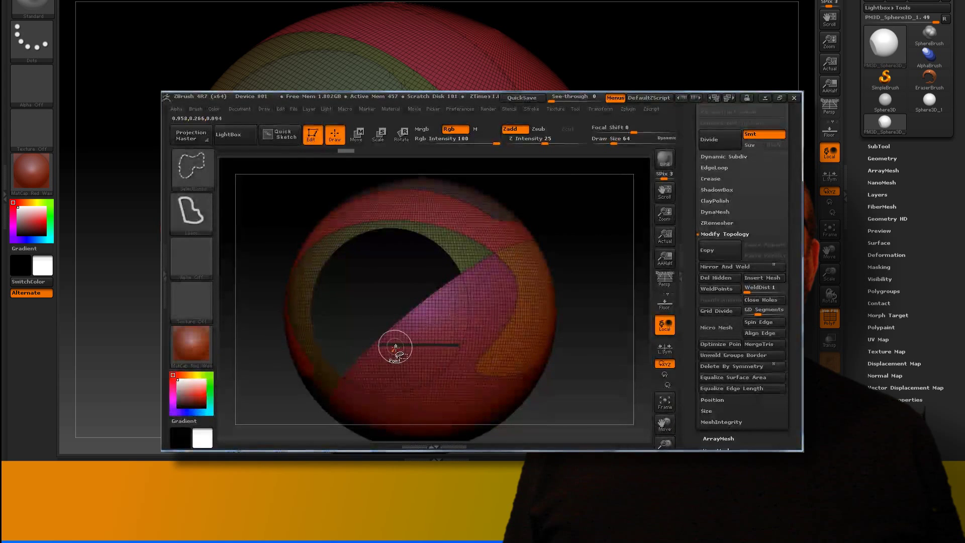
pyautogui.keyDown('ctrl'); pyautogui.keyDown('shift'); pyautogui.click(425, 325); pyautogui.keyUp('shift'); pyautogui.keyUp('ctrl')
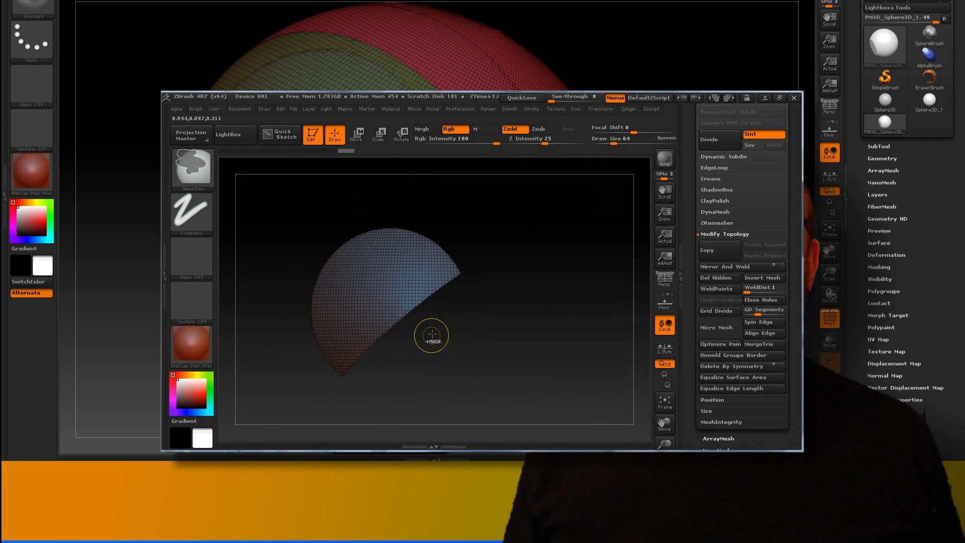
pyautogui.keyDown('ctrl'); pyautogui.keyDown('shift'); pyautogui.click(435, 331); pyautogui.keyUp('shift'); pyautogui.keyUp('ctrl')
pyautogui.keyDown('ctrl'); pyautogui.keyDown('shift'); pyautogui.click(428, 336); pyautogui.keyUp('shift'); pyautogui.keyUp('ctrl')
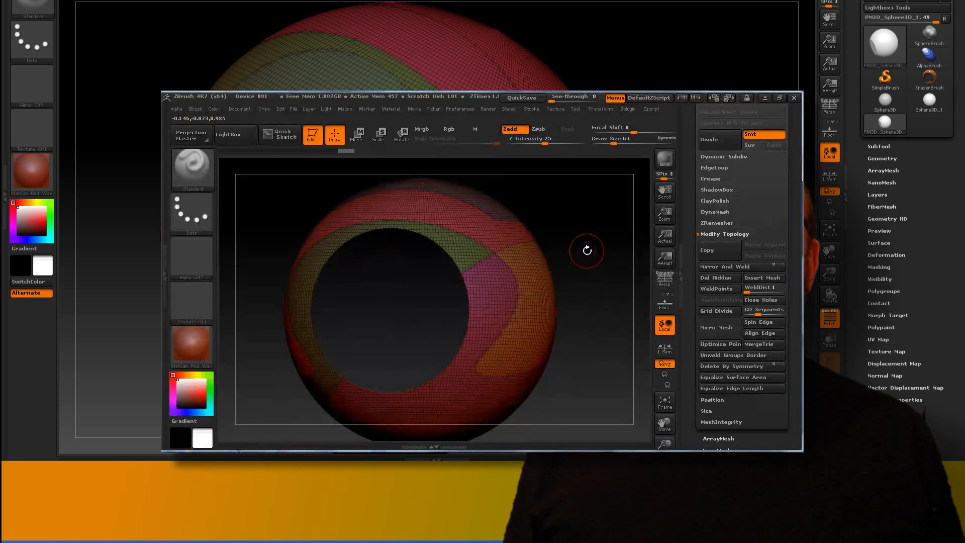
pyautogui.moveTo(581, 246)
pyautogui.mouseDown()
pyautogui.moveTo(591, 221)
pyautogui.moveTo(580, 217)
pyautogui.moveTo(594, 228)
pyautogui.mouseUp()
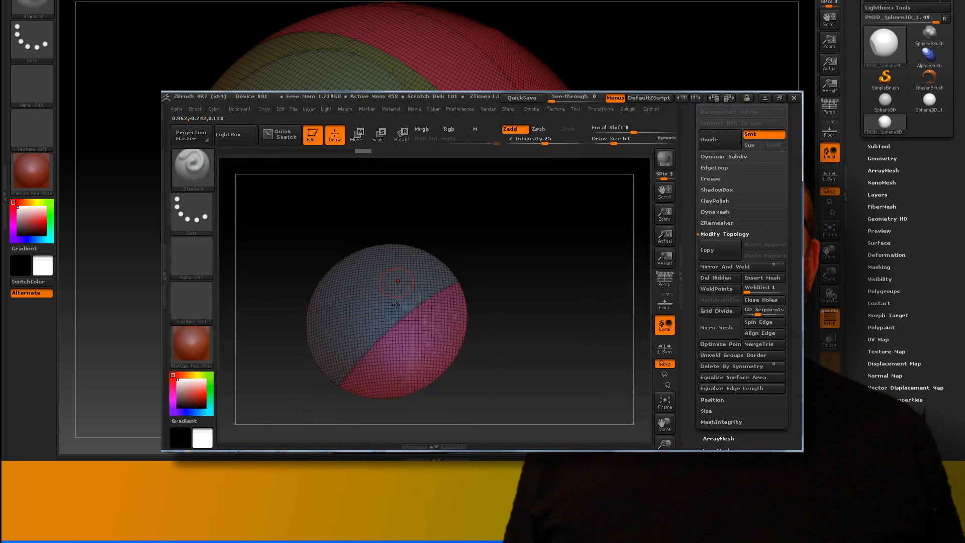
# Merge the visible blue and pink areas into one polygroup with GroupVisible, then turn the cap forward.
pyautogui.moveTo(795, 401)
pyautogui.mouseDown()
pyautogui.moveTo(795, 306)
pyautogui.moveTo(727, 293)
pyautogui.mouseUp()
pyautogui.click(727, 293)
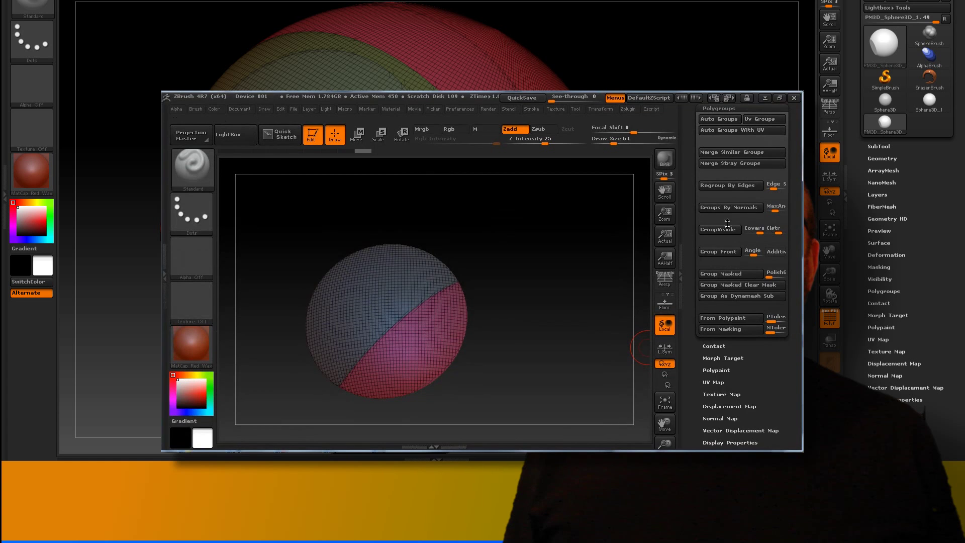
pyautogui.click(725, 230)
pyautogui.moveTo(559, 260); pyautogui.dragTo(546, 266)
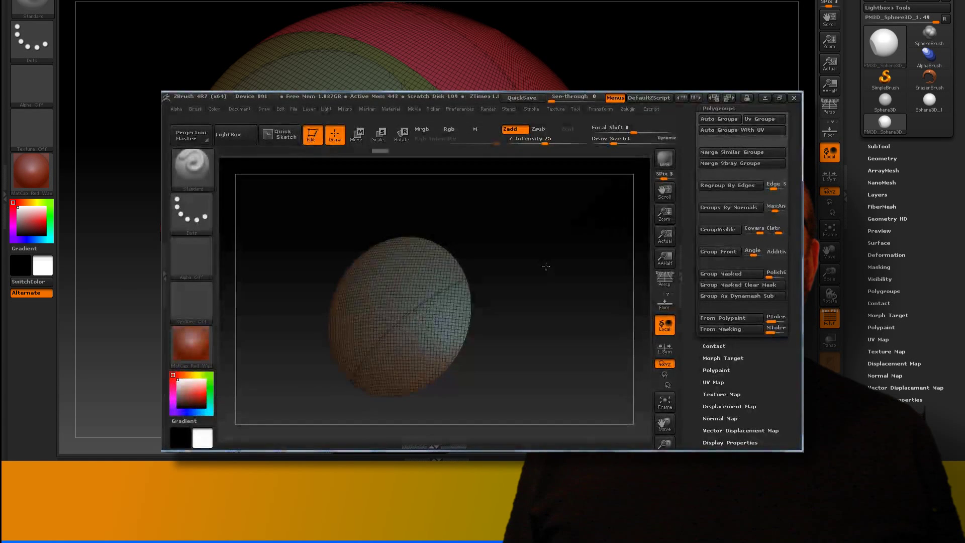
pyautogui.moveTo(567, 224)
pyautogui.mouseDown()
pyautogui.moveTo(598, 279)
pyautogui.moveTo(630, 284)
pyautogui.moveTo(509, 261)
pyautogui.mouseUp()
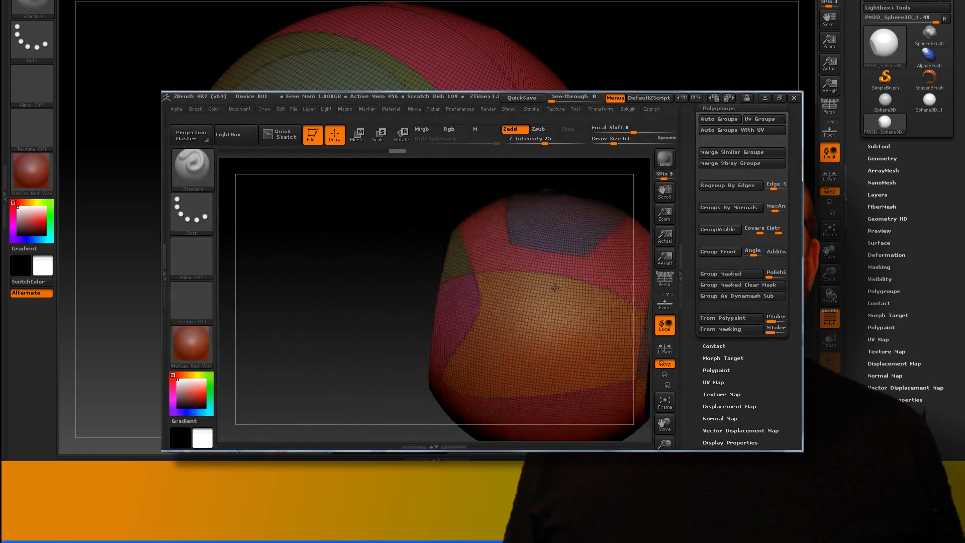
pyautogui.moveTo(509, 260)
pyautogui.mouseDown()
pyautogui.moveTo(510, 194)
pyautogui.moveTo(430, 303)
pyautogui.mouseUp()
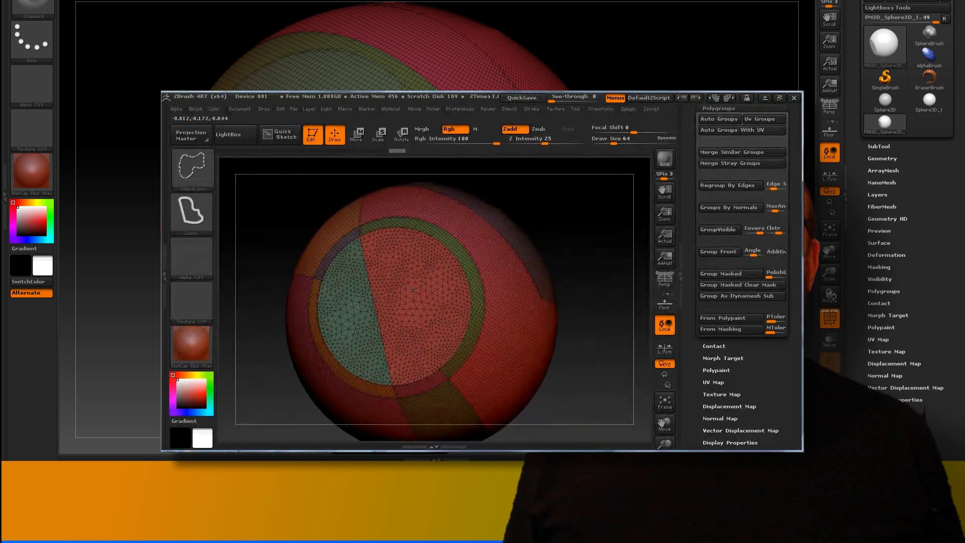
# Isolate the cap's red and green pieces, merge them with GroupVisible, and unhide the whole mesh.
pyautogui.keyDown('ctrl'); pyautogui.keyDown('shift'); pyautogui.click(414, 293); pyautogui.keyUp('shift'); pyautogui.keyUp('ctrl')
pyautogui.keyDown('ctrl'); pyautogui.keyDown('shift'); pyautogui.click(362, 315); pyautogui.keyUp('shift'); pyautogui.keyUp('ctrl')
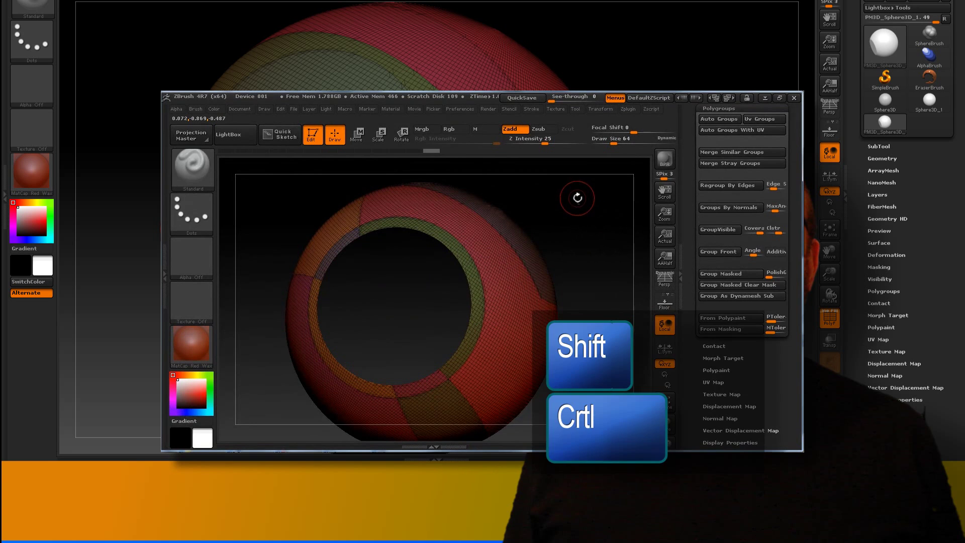
pyautogui.keyDown('ctrl'); pyautogui.keyDown('shift'); pyautogui.moveTo(582, 194); pyautogui.dragTo(604, 209); pyautogui.keyUp('shift'); pyautogui.keyUp('ctrl')
pyautogui.moveTo(553, 258); pyautogui.dragTo(505, 257)
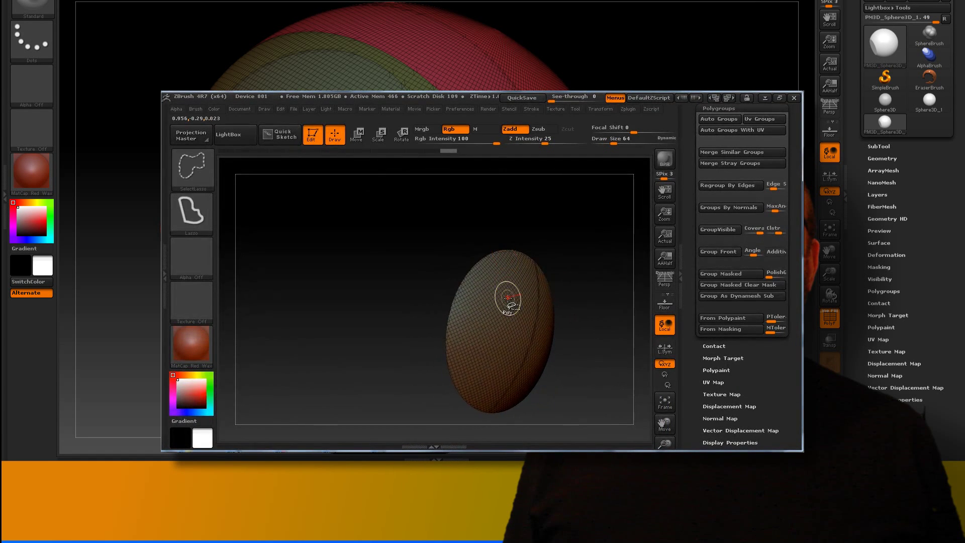
pyautogui.keyDown('ctrl'); pyautogui.keyDown('shift'); pyautogui.click(508, 291); pyautogui.keyUp('shift'); pyautogui.keyUp('ctrl')
pyautogui.keyDown('ctrl'); pyautogui.keyDown('shift'); pyautogui.click(556, 225); pyautogui.keyUp('shift'); pyautogui.keyUp('ctrl')
pyautogui.keyDown('alt'); pyautogui.moveTo(555, 226); pyautogui.dragTo(540, 227); pyautogui.keyUp('alt')
pyautogui.click(725, 231)
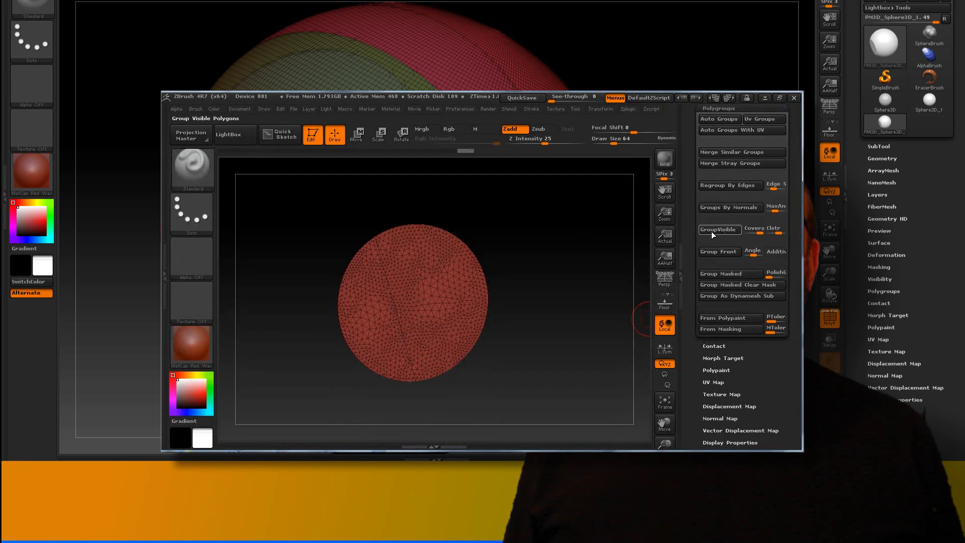
pyautogui.keyDown('ctrl'); pyautogui.keyDown('shift'); pyautogui.click(606, 211); pyautogui.keyUp('shift'); pyautogui.keyUp('ctrl')
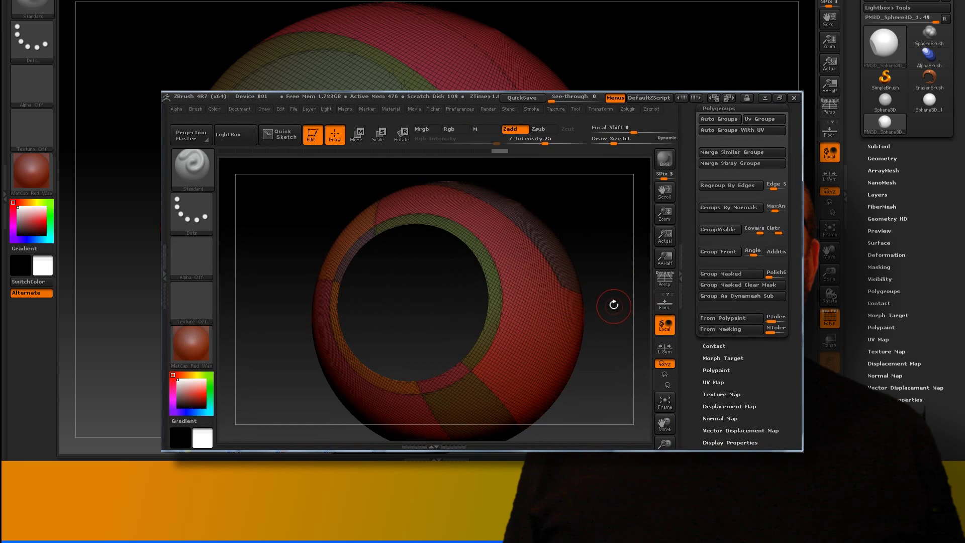
# Hide the green ring polygroup and the brownish disc-edge strip around the cap.
pyautogui.moveTo(614, 304); pyautogui.dragTo(523, 295)
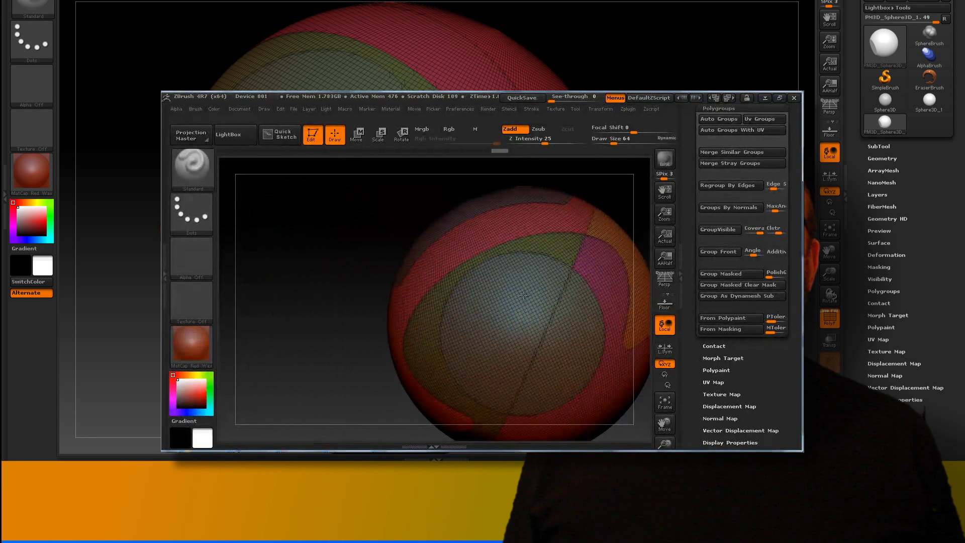
pyautogui.moveTo(523, 294)
pyautogui.mouseDown()
pyautogui.moveTo(562, 233)
pyautogui.moveTo(593, 276)
pyautogui.moveTo(529, 284)
pyautogui.moveTo(607, 297)
pyautogui.mouseUp()
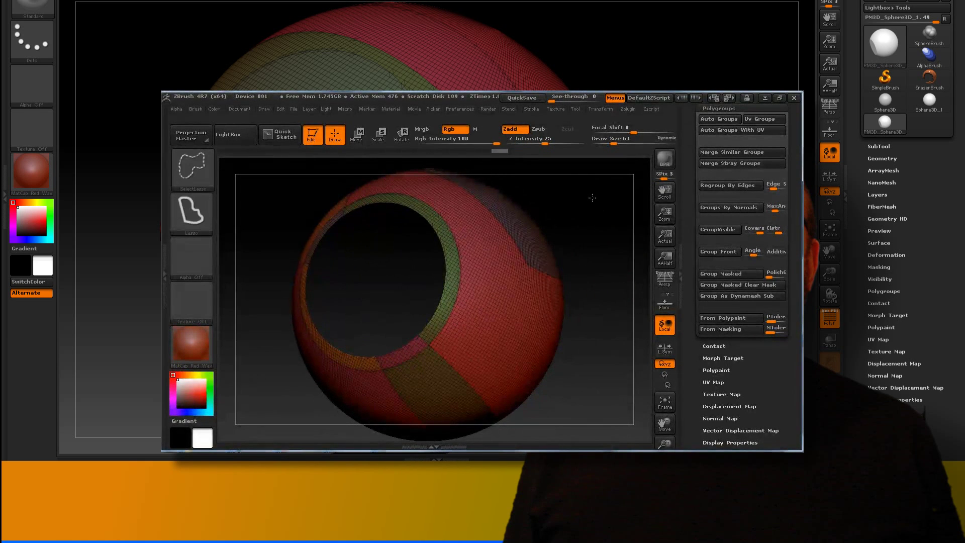
pyautogui.hotkey('ctrl', 'shift')
pyautogui.keyDown('ctrl'); pyautogui.keyDown('alt'); pyautogui.keyDown('shift'); pyautogui.click(451, 256); pyautogui.keyUp('shift'); pyautogui.keyUp('alt'); pyautogui.keyUp('ctrl')
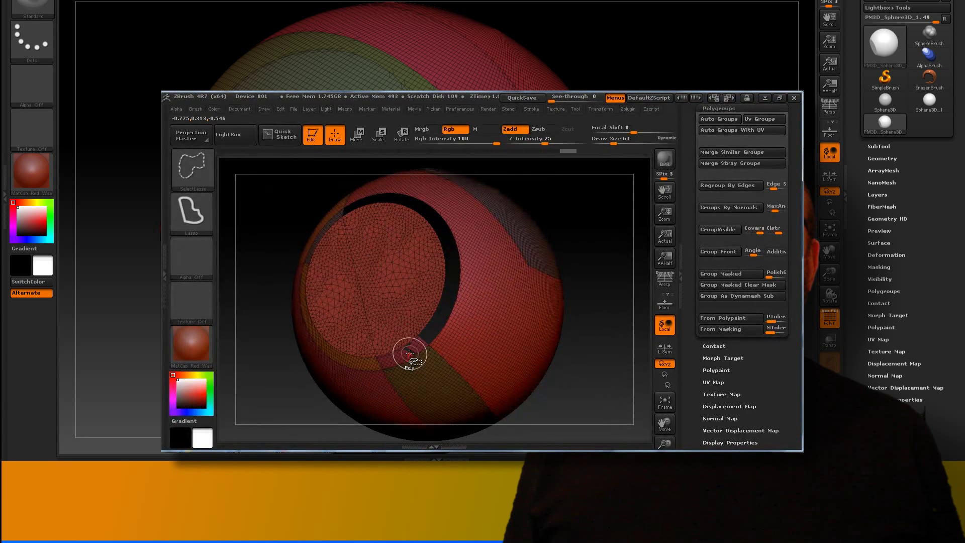
pyautogui.keyDown('ctrl'); pyautogui.keyDown('alt'); pyautogui.keyDown('shift'); pyautogui.click(361, 357); pyautogui.keyUp('shift'); pyautogui.keyUp('alt'); pyautogui.keyUp('ctrl')
# Restore the accidentally hidden edge loops and strip, and start hiding everything except the ring band.
pyautogui.moveTo(566, 209); pyautogui.dragTo(322, 227)
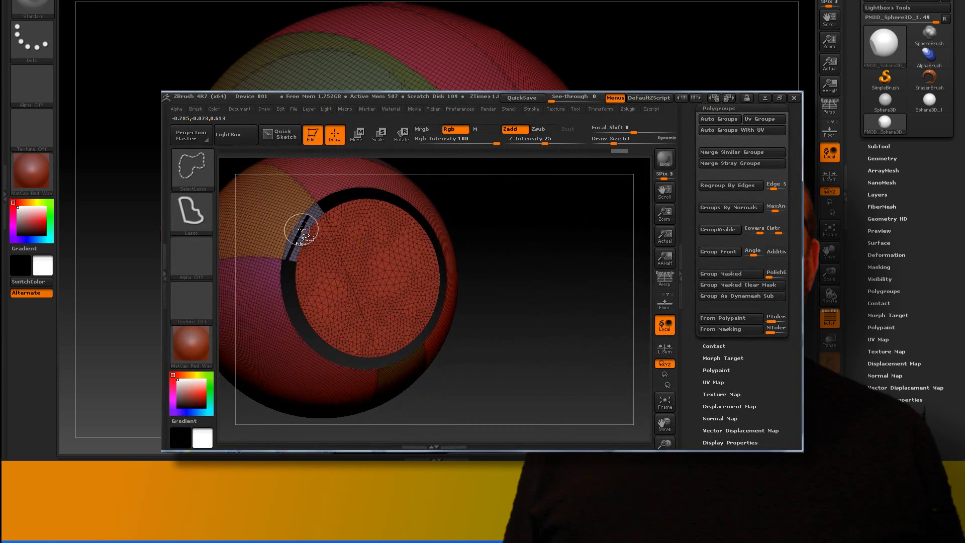
pyautogui.keyDown('ctrl'); pyautogui.keyDown('alt'); pyautogui.keyDown('shift'); pyautogui.click(315, 215); pyautogui.keyUp('shift'); pyautogui.keyUp('alt'); pyautogui.keyUp('ctrl')
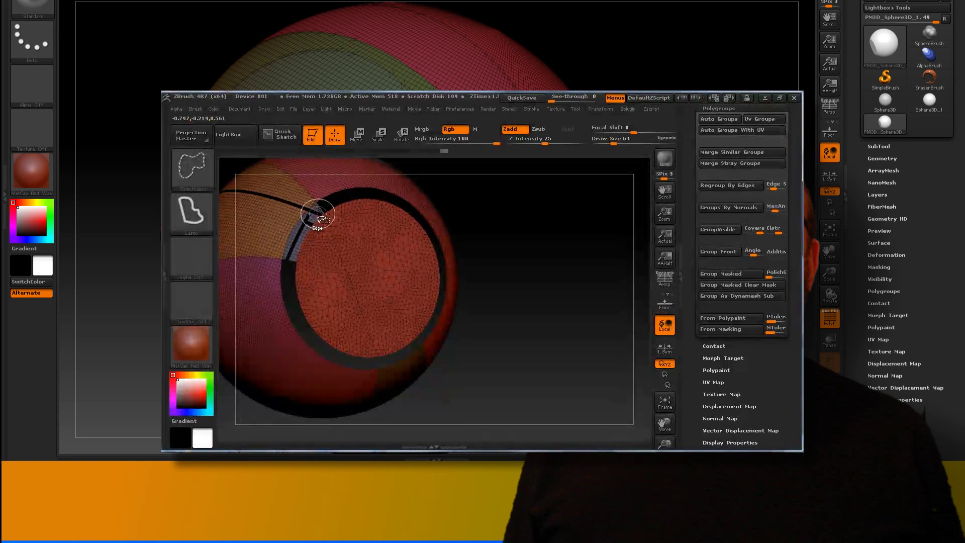
pyautogui.keyDown('ctrl'); pyautogui.keyDown('alt'); pyautogui.keyDown('shift'); pyautogui.click(315, 214); pyautogui.keyUp('shift'); pyautogui.keyUp('alt'); pyautogui.keyUp('ctrl')
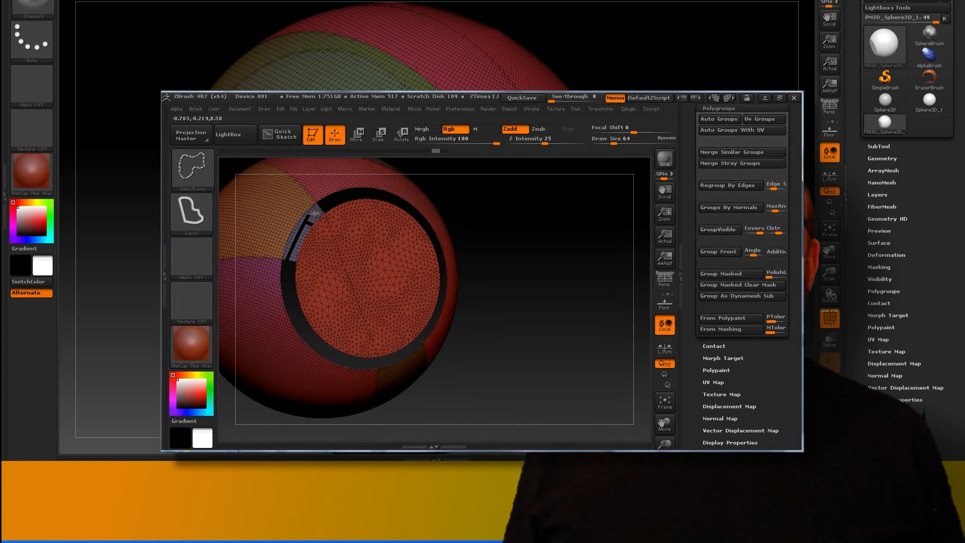
pyautogui.keyDown('ctrl'); pyautogui.keyDown('alt'); pyautogui.keyDown('shift'); pyautogui.click(316, 216); pyautogui.keyUp('shift'); pyautogui.keyUp('alt'); pyautogui.keyUp('ctrl')
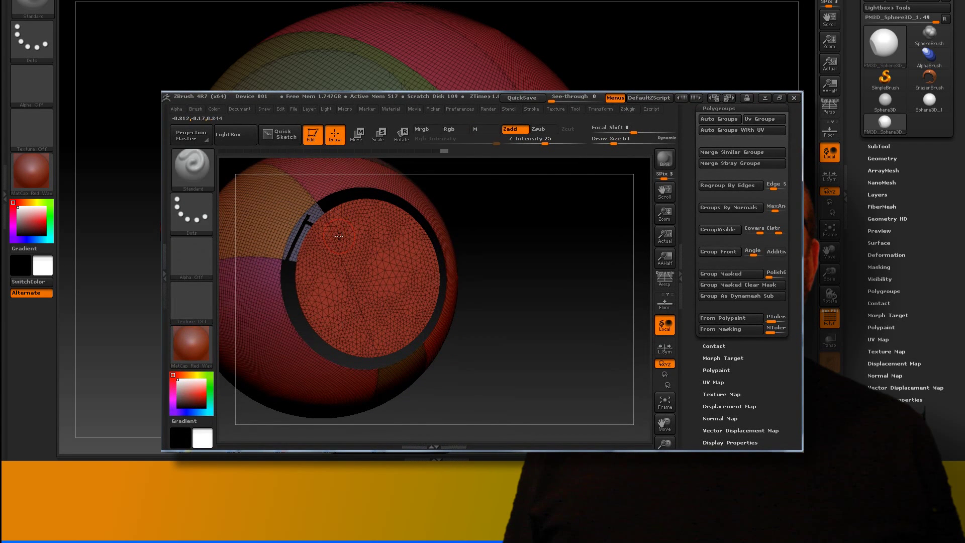
pyautogui.keyDown('ctrl'); pyautogui.keyDown('alt'); pyautogui.keyDown('shift'); pyautogui.click(298, 237); pyautogui.keyUp('shift'); pyautogui.keyUp('alt'); pyautogui.keyUp('ctrl')
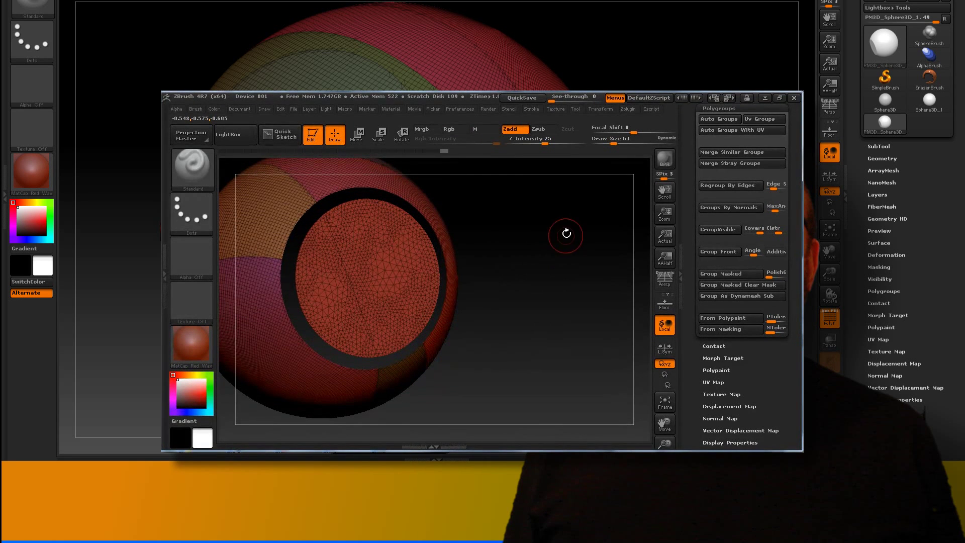
pyautogui.keyDown('ctrl'); pyautogui.keyDown('shift'); pyautogui.moveTo(561, 211); pyautogui.dragTo(568, 231); pyautogui.keyUp('shift'); pyautogui.keyUp('ctrl')
# Isolate the ring band and merge it into one polygroup with GroupVisible.
pyautogui.moveTo(542, 300); pyautogui.dragTo(521, 264)
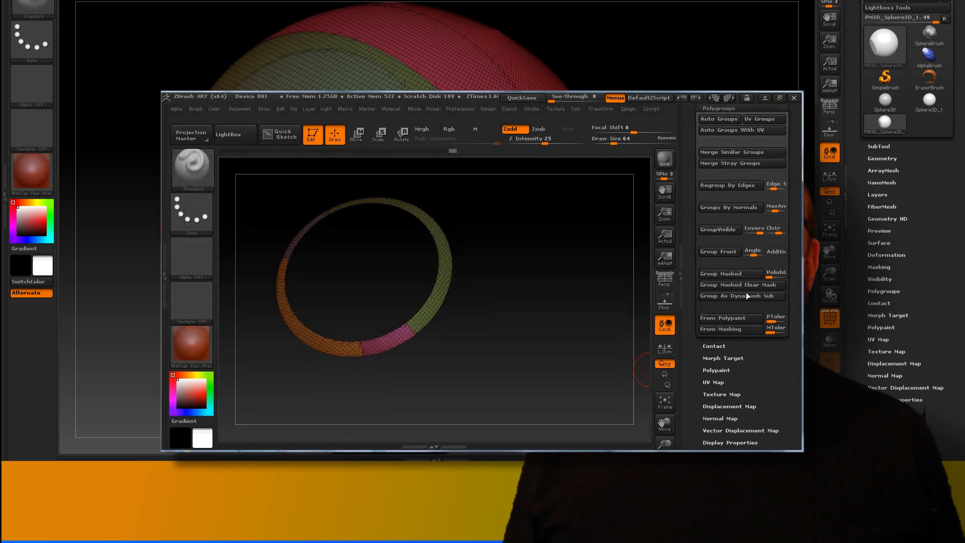
pyautogui.click(722, 231)
pyautogui.moveTo(547, 312)
pyautogui.mouseDown()
pyautogui.moveTo(514, 322)
pyautogui.moveTo(577, 225)
pyautogui.mouseUp()
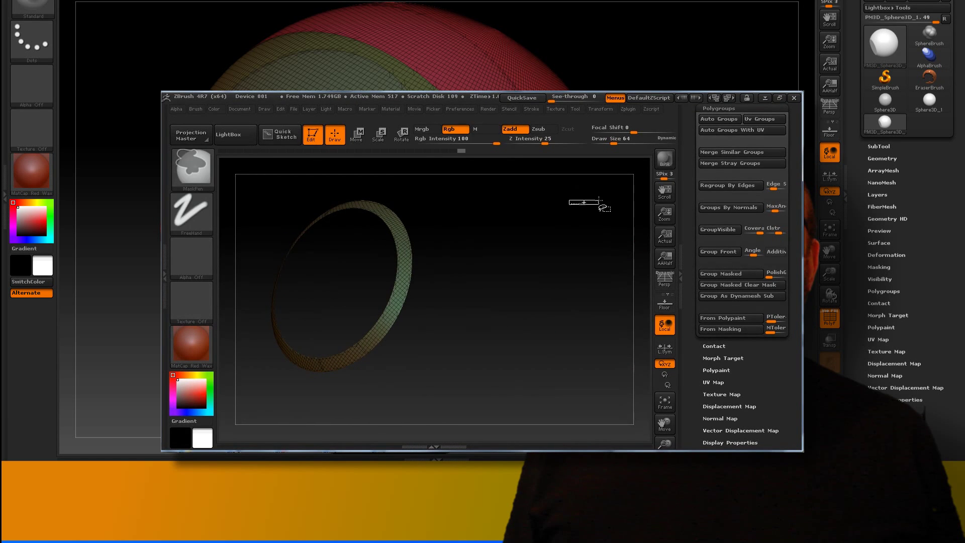
pyautogui.moveTo(575, 193)
pyautogui.keyDown('shift'); pyautogui.mouseDown()
pyautogui.moveTo(592, 222)
pyautogui.moveTo(607, 216)
pyautogui.mouseUp(); pyautogui.keyUp('shift')
# Invert visibility to check the ring, then unhide the whole sphere.
pyautogui.moveTo(543, 271); pyautogui.dragTo(527, 237)
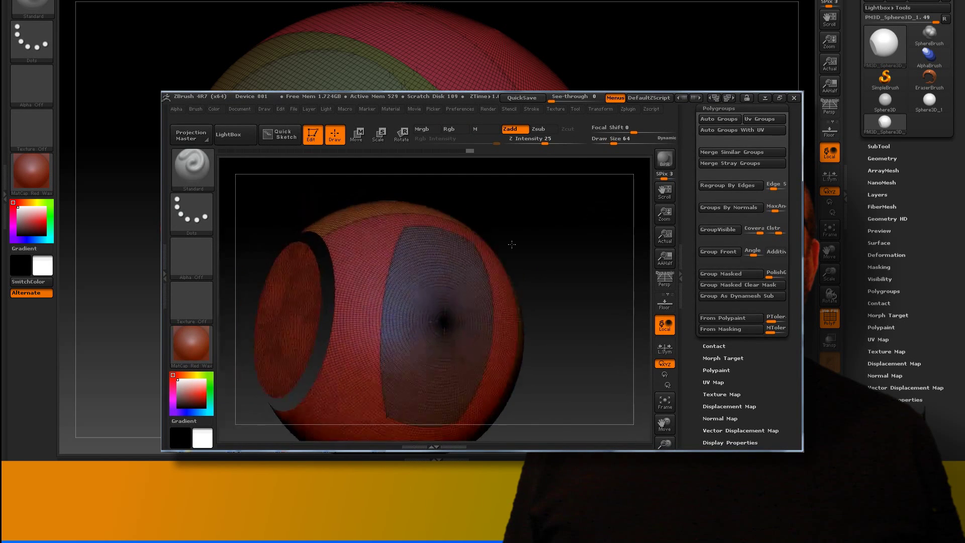
pyautogui.keyDown('ctrl'); pyautogui.keyDown('shift'); pyautogui.click(565, 248); pyautogui.keyUp('shift'); pyautogui.keyUp('ctrl')
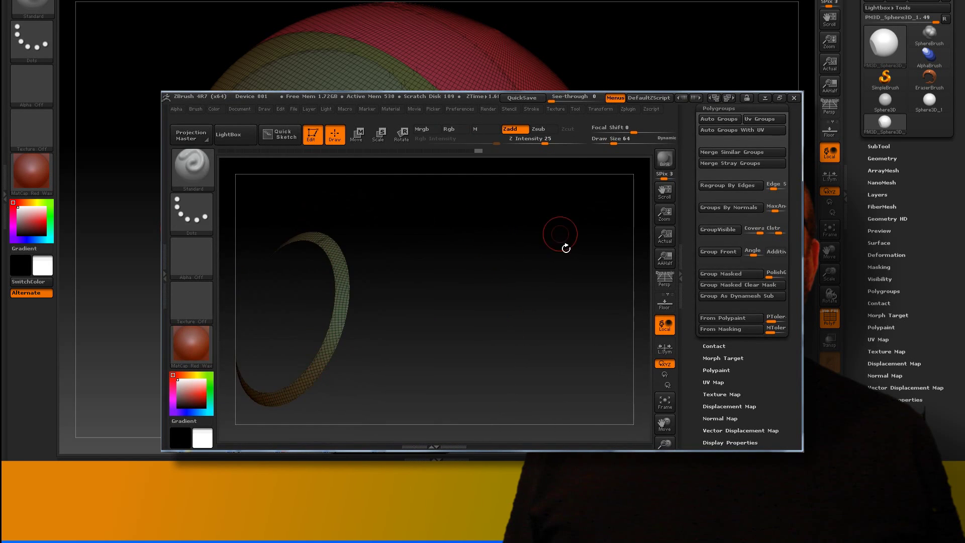
pyautogui.keyDown('ctrl'); pyautogui.keyDown('shift'); pyautogui.click(561, 211); pyautogui.keyUp('shift'); pyautogui.keyUp('ctrl')
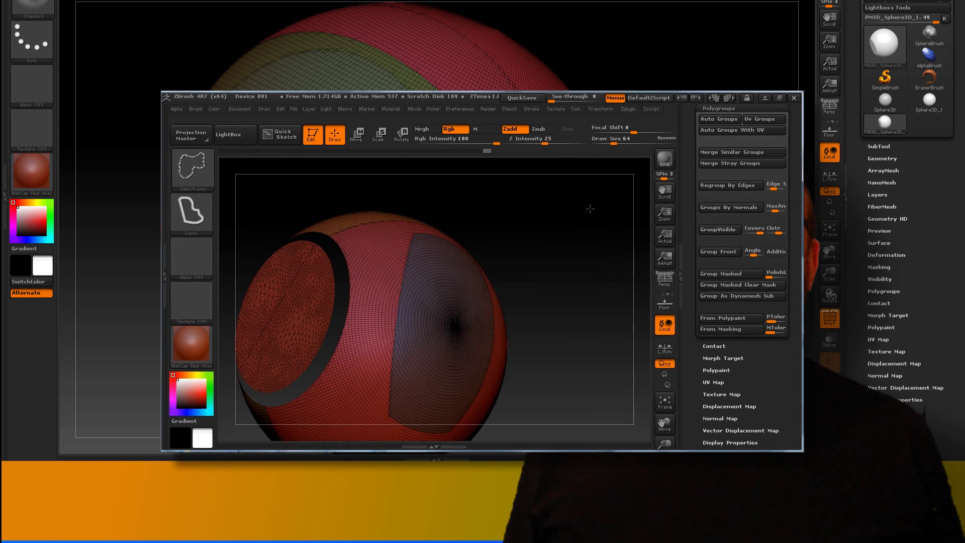
pyautogui.moveTo(586, 222)
pyautogui.mouseDown()
pyautogui.moveTo(600, 267)
pyautogui.moveTo(505, 314)
pyautogui.mouseUp()
pyautogui.press('f')
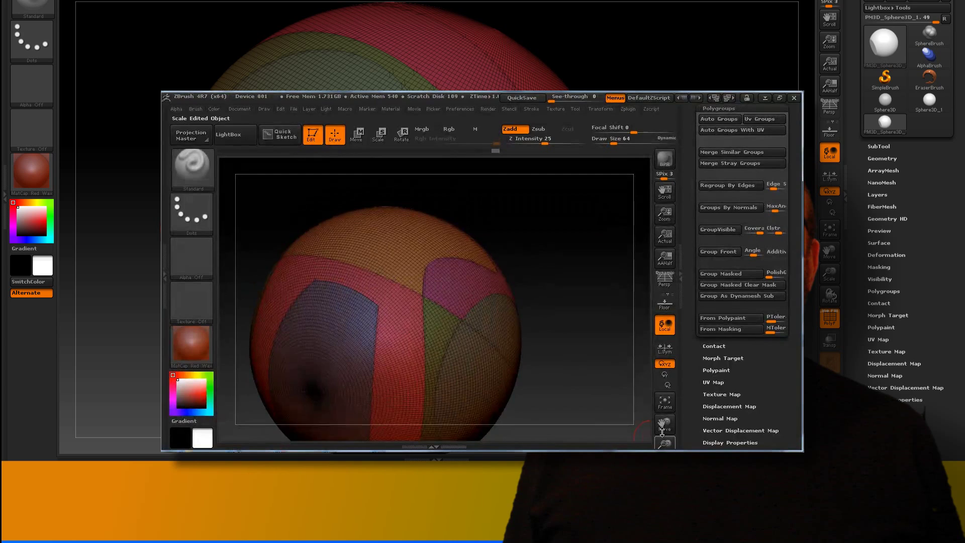
pyautogui.moveTo(573, 261)
pyautogui.mouseDown()
pyautogui.moveTo(438, 353)
pyautogui.moveTo(342, 274)
pyautogui.mouseUp()
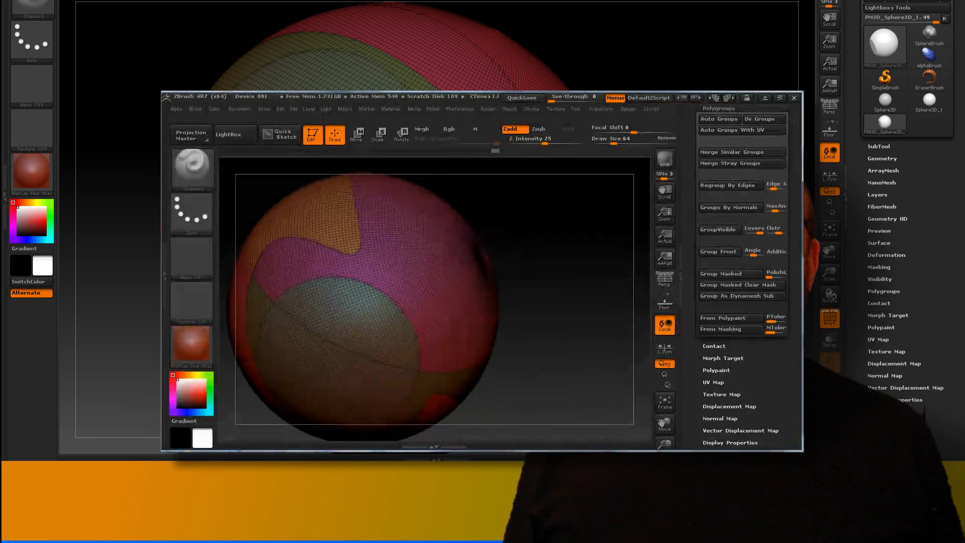
pyautogui.moveTo(523, 325); pyautogui.dragTo(565, 308)
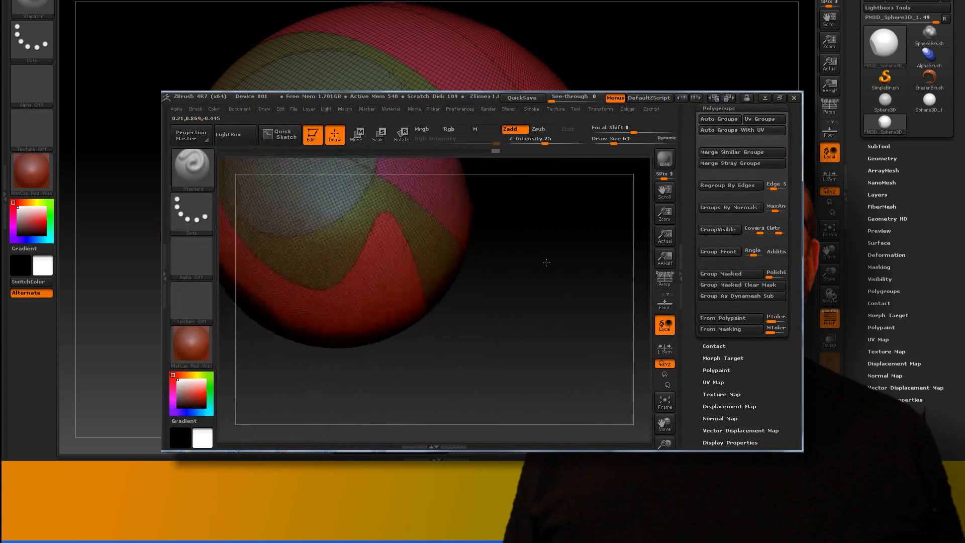
pyautogui.moveTo(576, 287)
pyautogui.keyDown('ctrl'); pyautogui.mouseDown()
pyautogui.moveTo(527, 285)
pyautogui.moveTo(549, 254)
pyautogui.moveTo(588, 274)
pyautogui.mouseUp(); pyautogui.keyUp('ctrl')
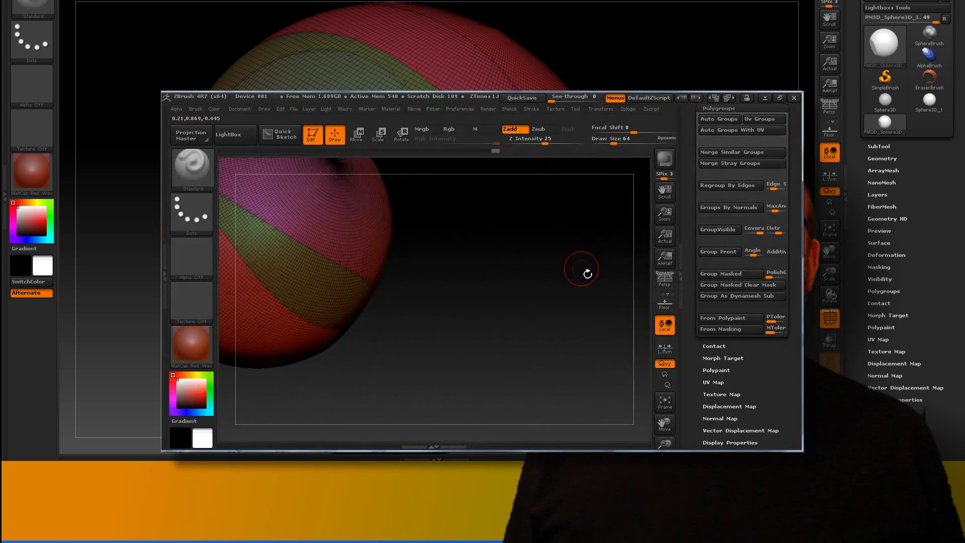
pyautogui.click(669, 400)
pyautogui.moveTo(593, 313); pyautogui.dragTo(572, 262)
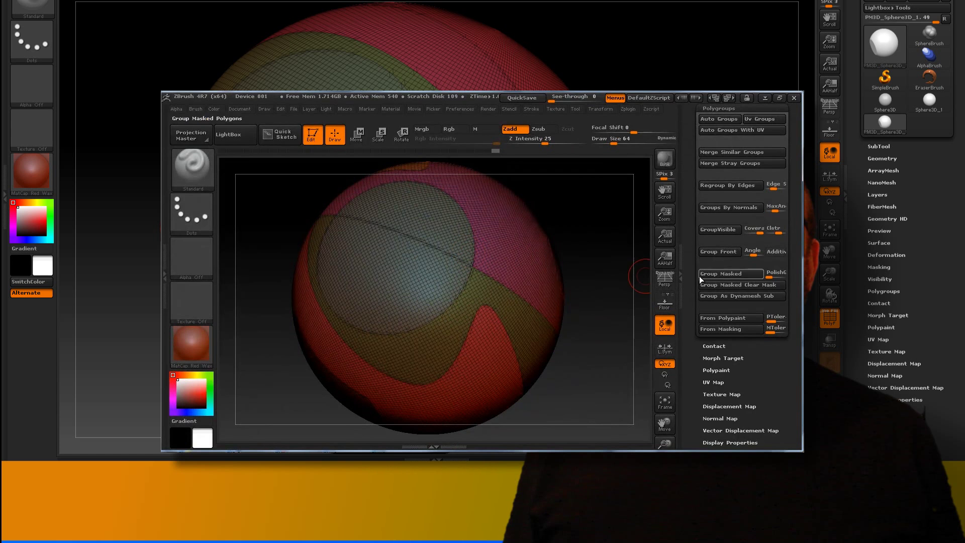
pyautogui.moveTo(746, 237); pyautogui.dragTo(748, 442)
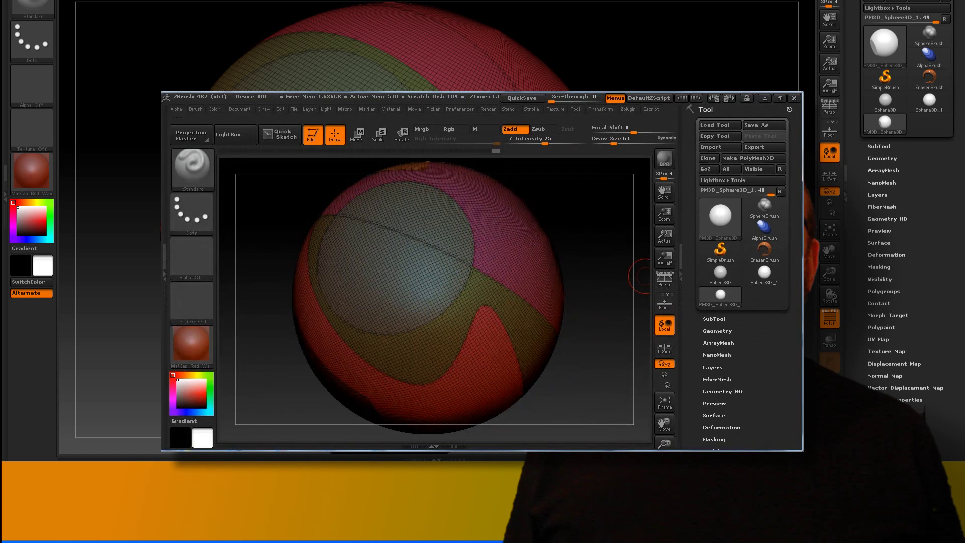
# Isolate the grey circular cap polygroup and apply EdgeLoop GroupsLoops around it.
pyautogui.click(728, 330)
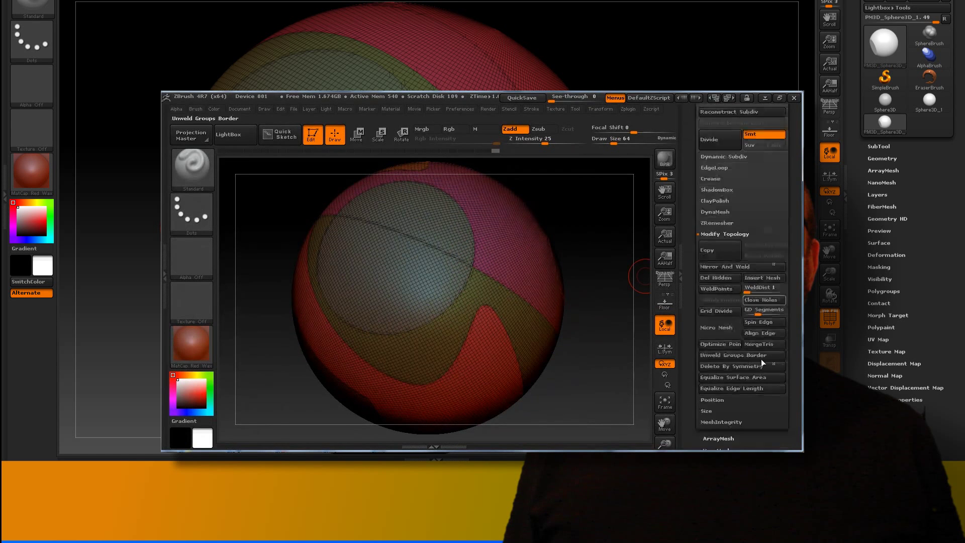
pyautogui.click(737, 169)
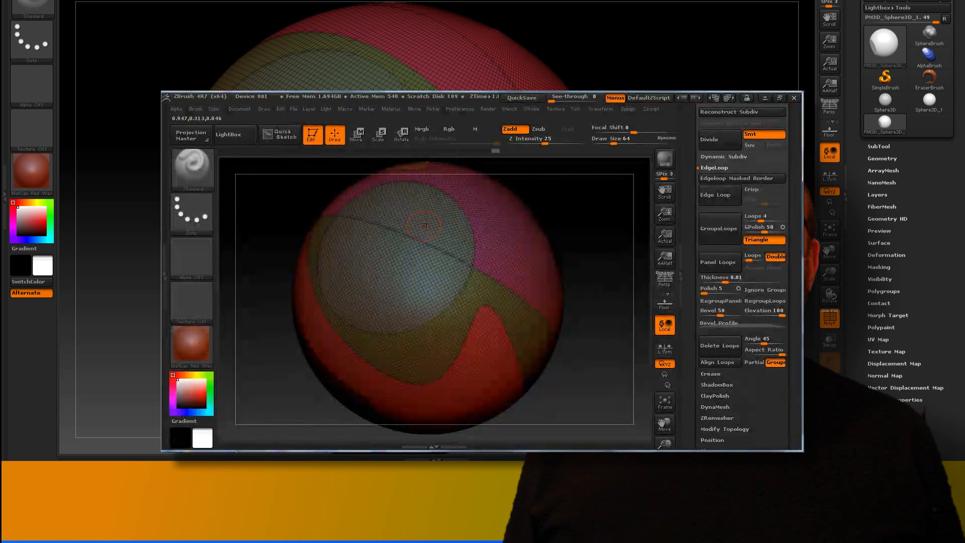
pyautogui.moveTo(427, 232)
pyautogui.keyDown('ctrl'); pyautogui.mouseDown()
pyautogui.moveTo(431, 253)
pyautogui.moveTo(335, 311)
pyautogui.mouseUp(); pyautogui.keyUp('ctrl')
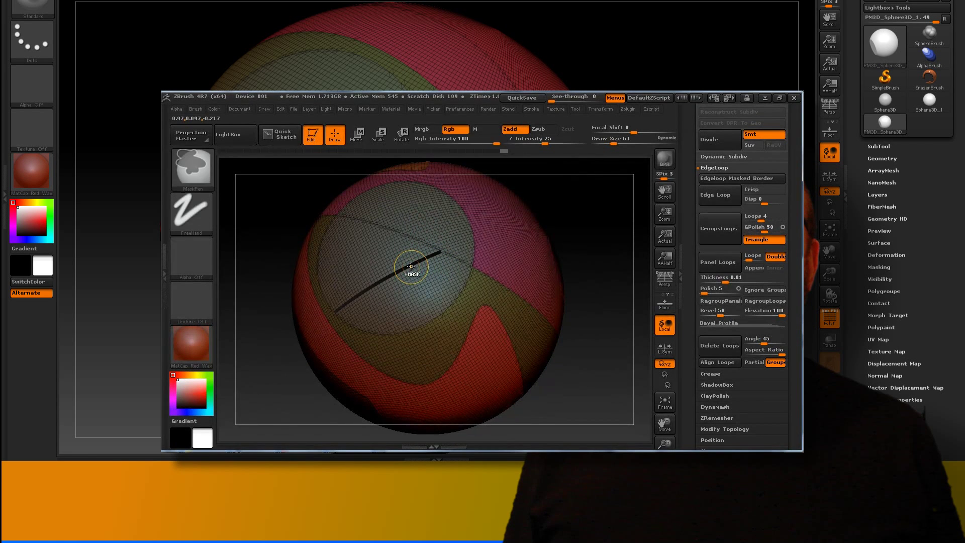
pyautogui.keyDown('ctrl'); pyautogui.keyDown('shift'); pyautogui.click(415, 227); pyautogui.keyUp('shift'); pyautogui.keyUp('ctrl')
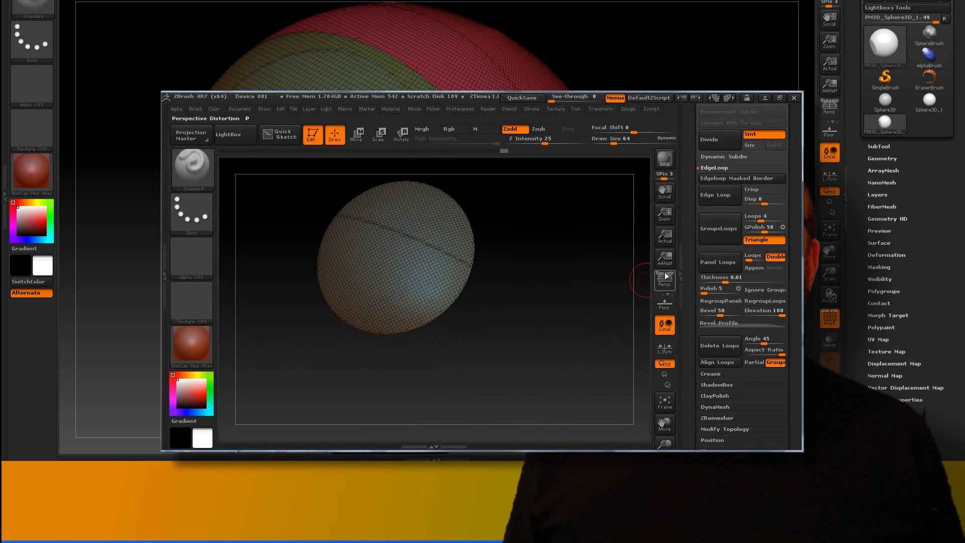
pyautogui.click(721, 233)
pyautogui.moveTo(586, 230)
pyautogui.mouseDown()
pyautogui.moveTo(512, 234)
pyautogui.moveTo(584, 226)
pyautogui.mouseUp()
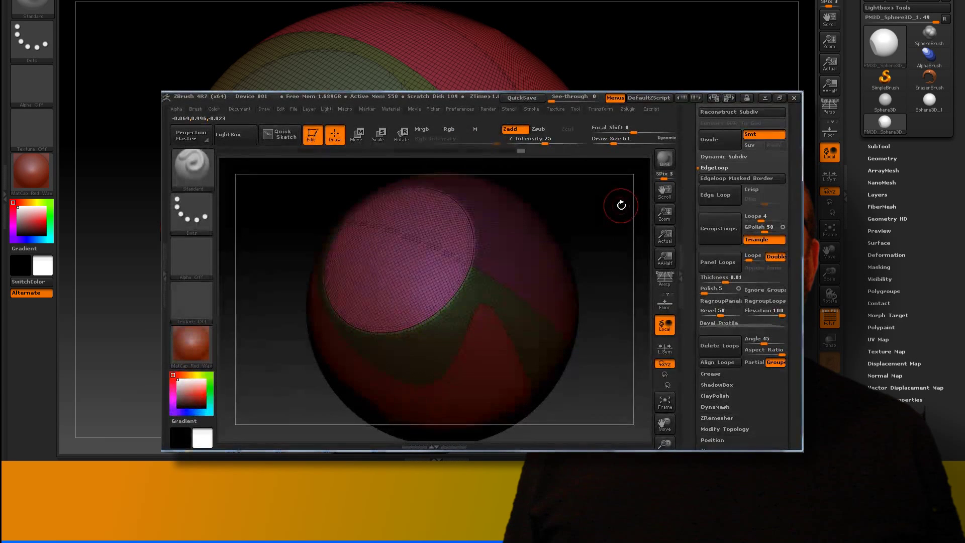
# Clear the mask, revert the polygrouping through Undo History, and isolate the grey cap.
pyautogui.keyDown('ctrl'); pyautogui.moveTo(624, 209); pyautogui.dragTo(625, 210); pyautogui.keyUp('ctrl')
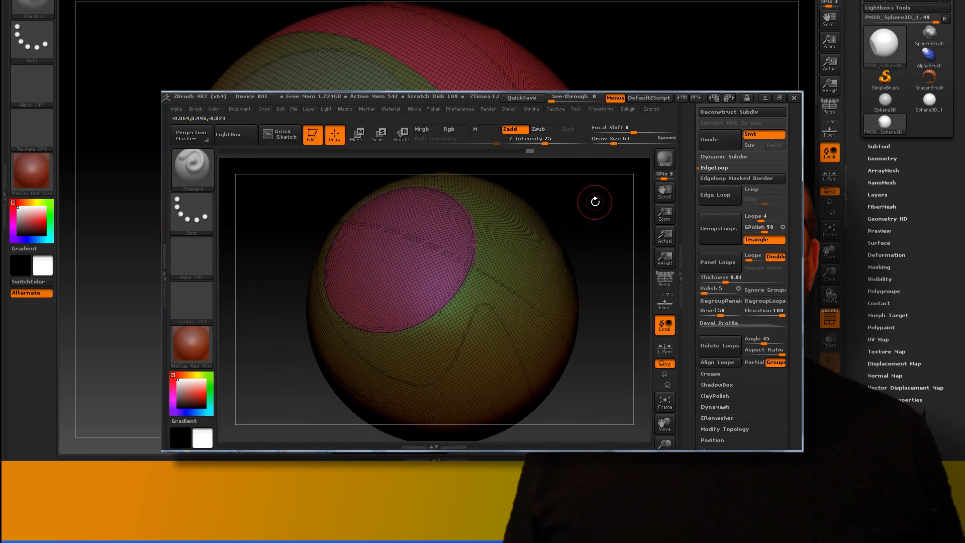
pyautogui.moveTo(536, 152); pyautogui.dragTo(500, 152)
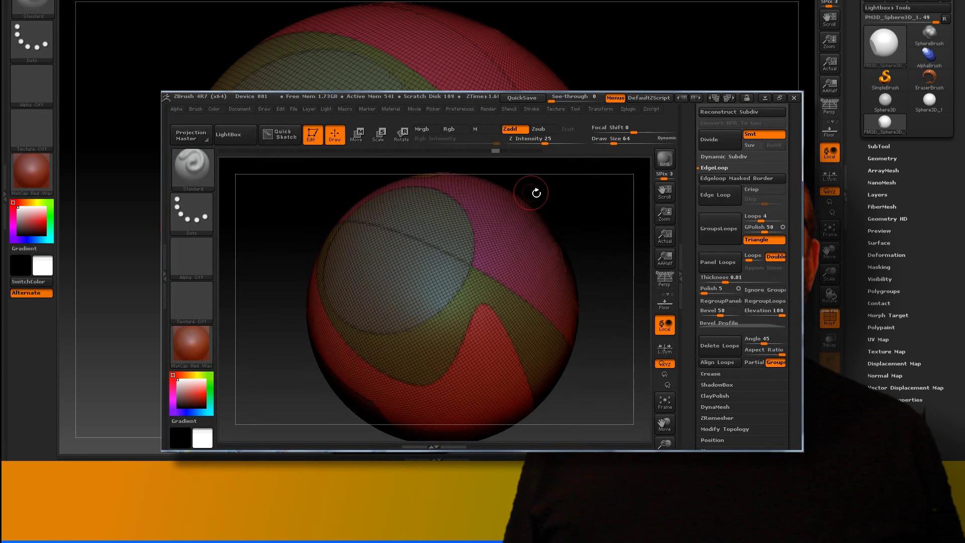
pyautogui.moveTo(592, 212)
pyautogui.mouseDown()
pyautogui.moveTo(599, 203)
pyautogui.moveTo(582, 203)
pyautogui.mouseUp()
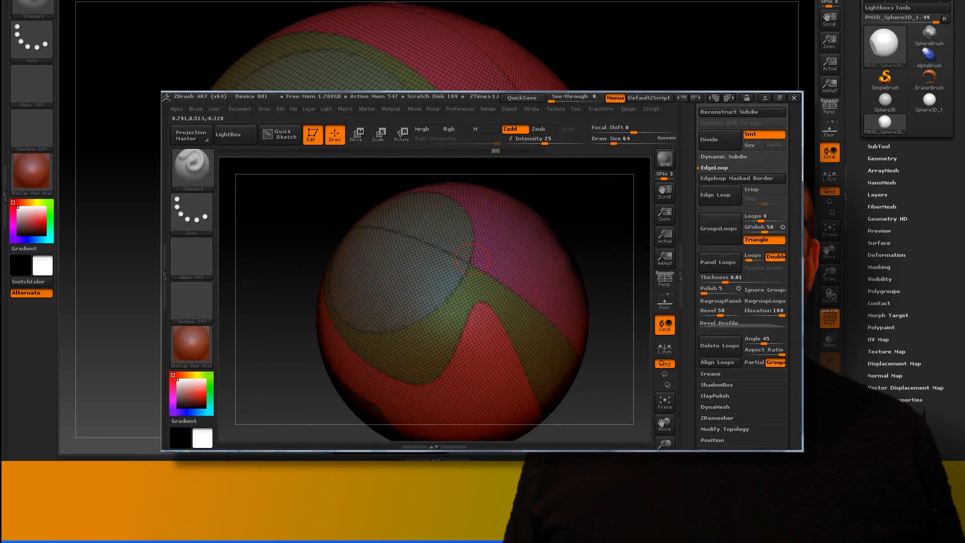
pyautogui.keyDown('ctrl'); pyautogui.keyDown('shift'); pyautogui.click(420, 227); pyautogui.keyUp('shift'); pyautogui.keyUp('ctrl')
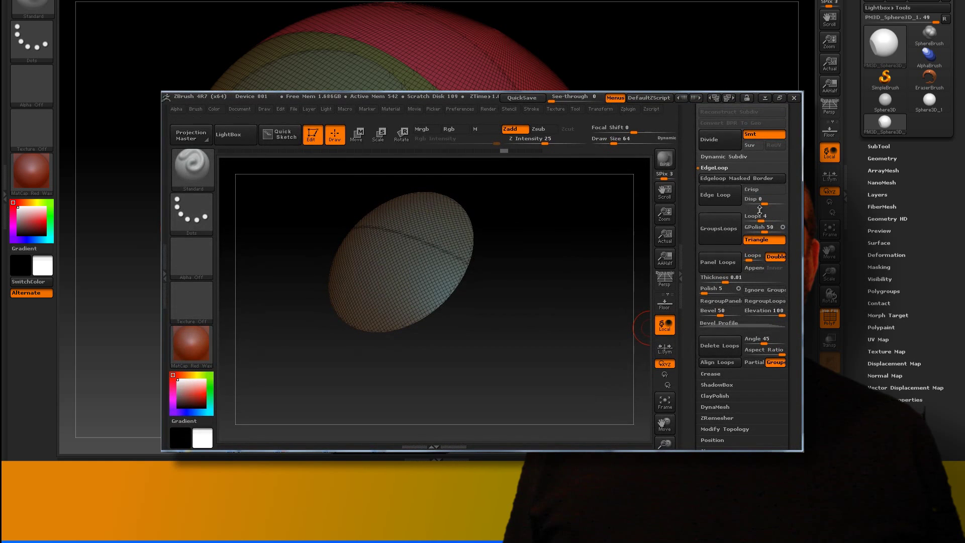
# Edge-loop extrude the cap inward, retrying until displacement reaches -0.27336.
pyautogui.moveTo(764, 203); pyautogui.dragTo(758, 204)
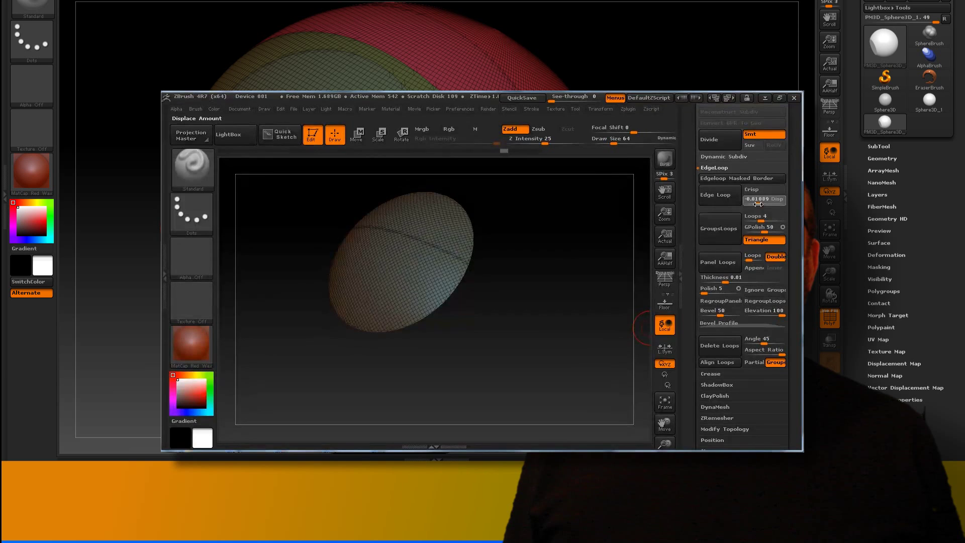
pyautogui.click(723, 200)
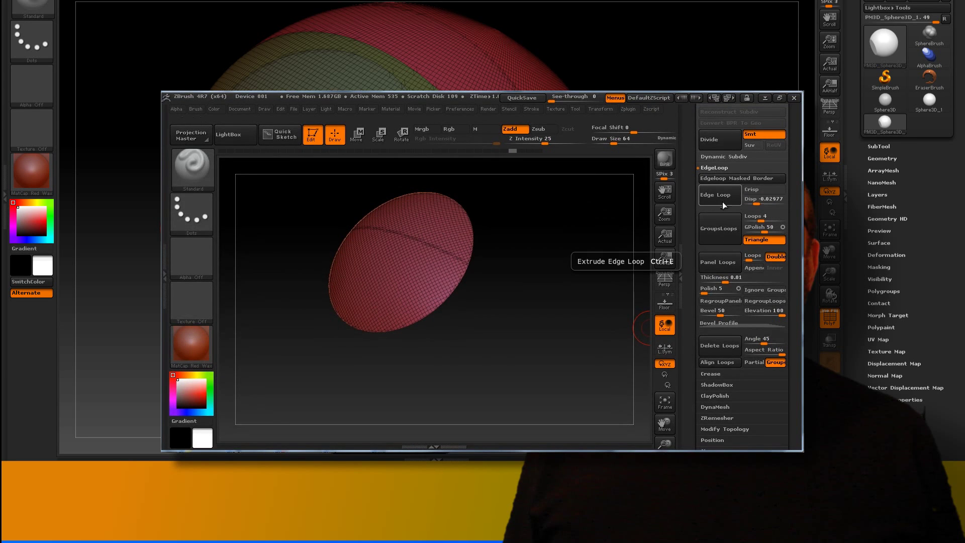
pyautogui.hotkey('ctrl', 'z')
pyautogui.moveTo(764, 203); pyautogui.dragTo(753, 204)
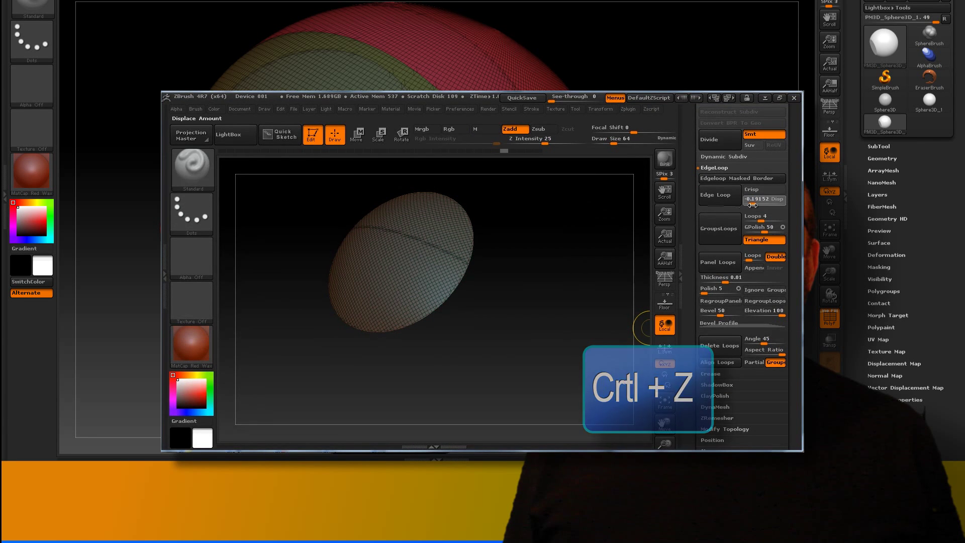
pyautogui.click(716, 195)
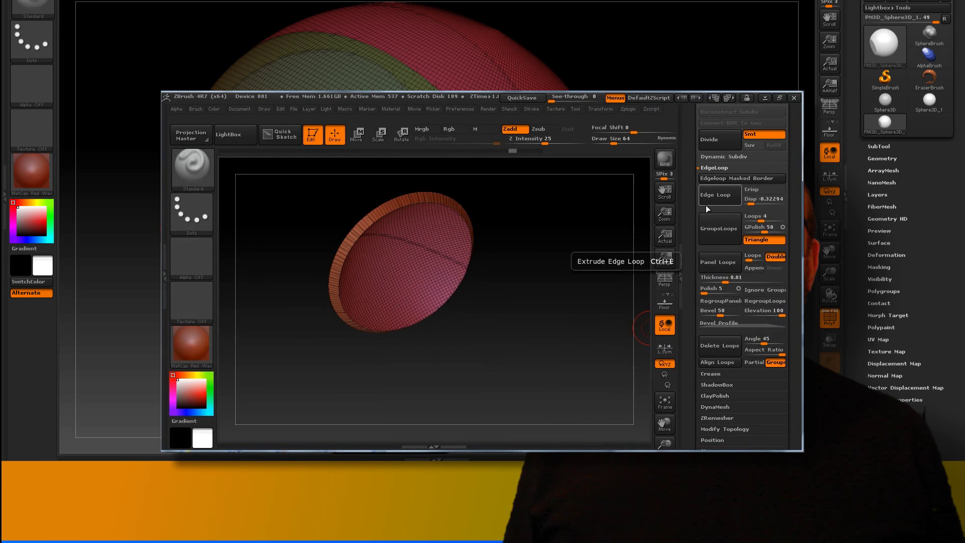
pyautogui.hotkey('ctrl', 'z')
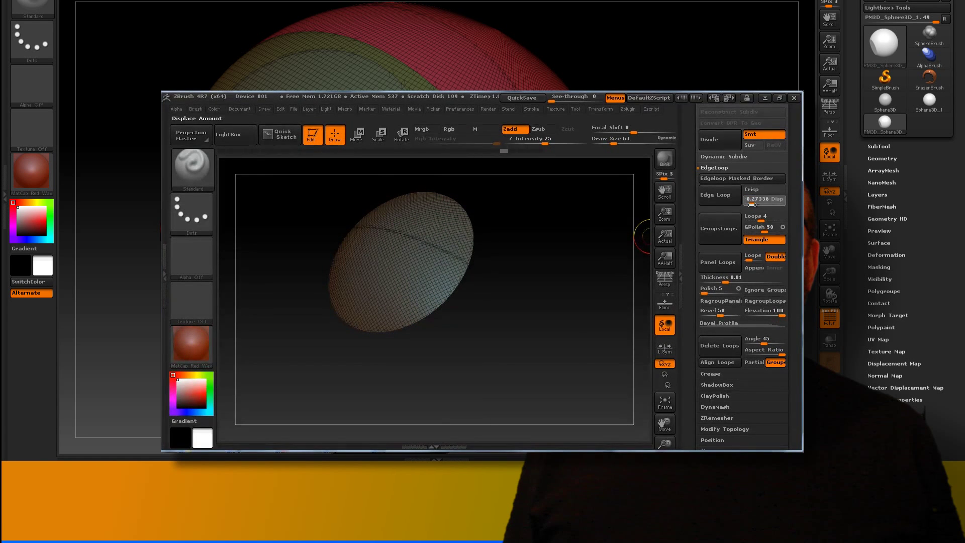
pyautogui.click(717, 195)
pyautogui.moveTo(575, 252)
pyautogui.mouseDown()
pyautogui.moveTo(614, 278)
pyautogui.moveTo(527, 258)
pyautogui.moveTo(556, 251)
pyautogui.moveTo(533, 254)
pyautogui.mouseUp()
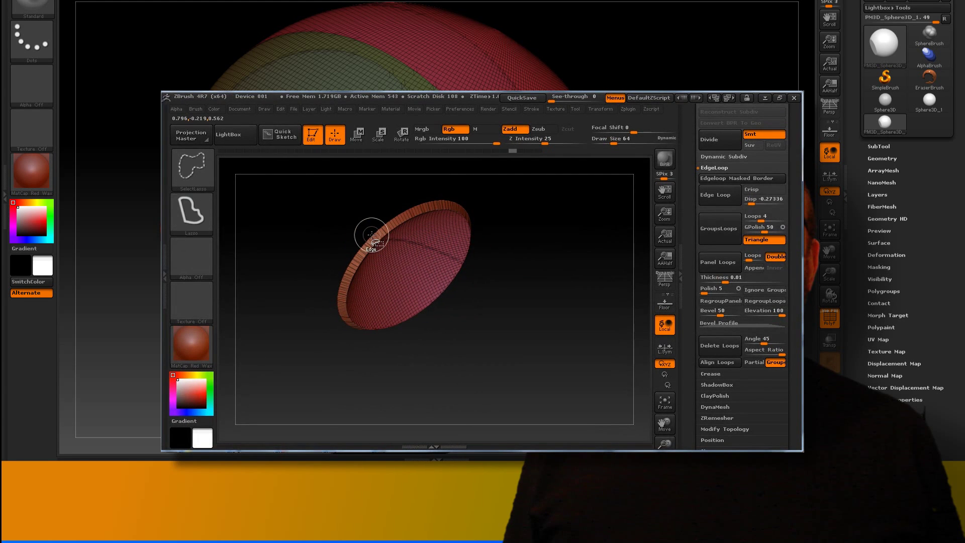
# Isolate the extruded rim ring and edge-loop extrude it with displacement about -0.01.
pyautogui.moveTo(371, 232); pyautogui.dragTo(373, 234)
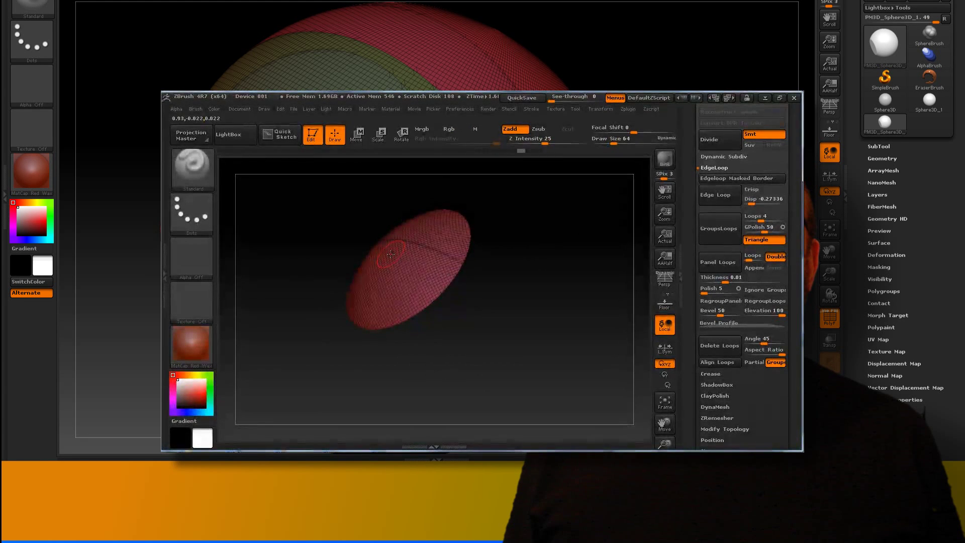
pyautogui.keyDown('ctrl'); pyautogui.keyDown('shift'); pyautogui.click(443, 278); pyautogui.keyUp('shift'); pyautogui.keyUp('ctrl')
pyautogui.moveTo(533, 265)
pyautogui.mouseDown()
pyautogui.moveTo(571, 280)
pyautogui.moveTo(529, 277)
pyautogui.mouseUp()
pyautogui.moveTo(752, 203); pyautogui.dragTo(759, 203)
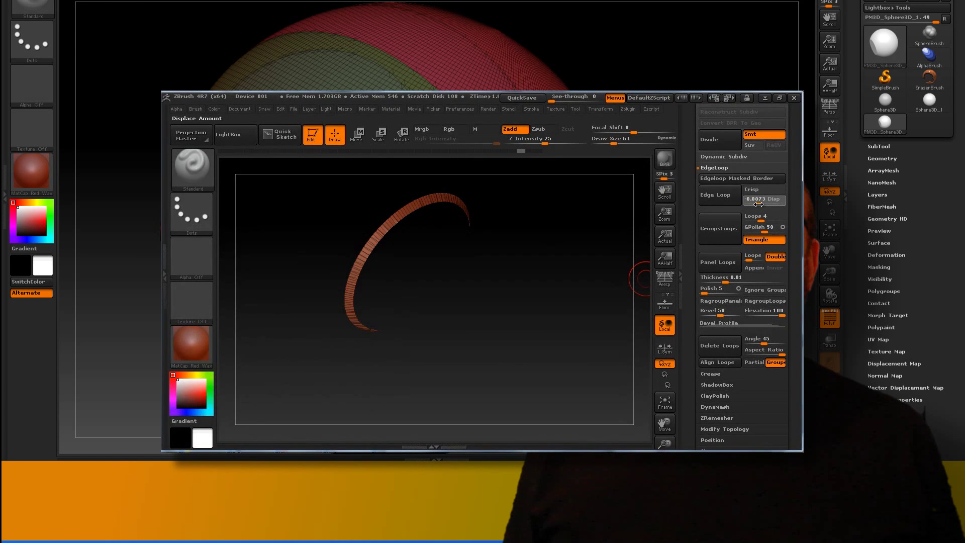
pyautogui.click(722, 200)
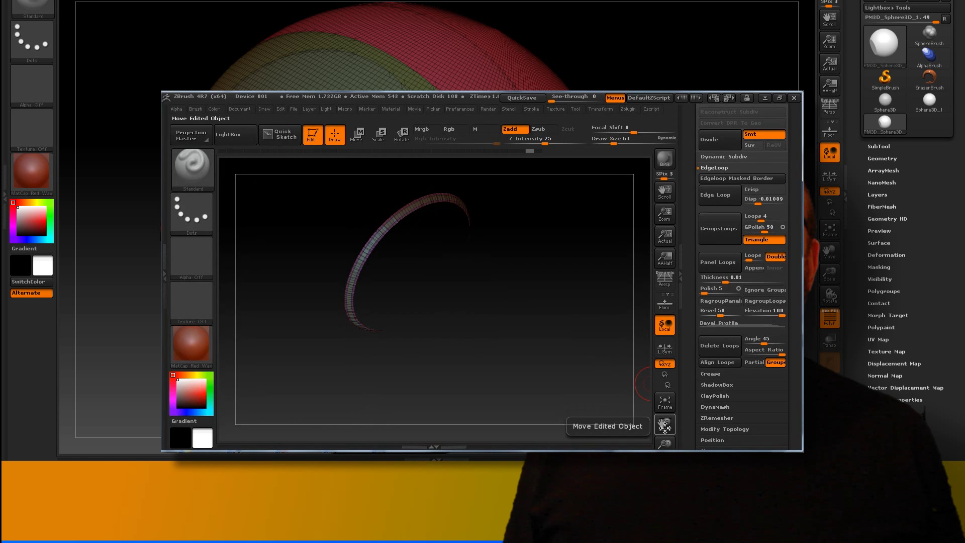
# Frame and inspect the rim ring, then unhide the whole sphere to reveal the groove.
pyautogui.moveTo(664, 443); pyautogui.dragTo(664, 427)
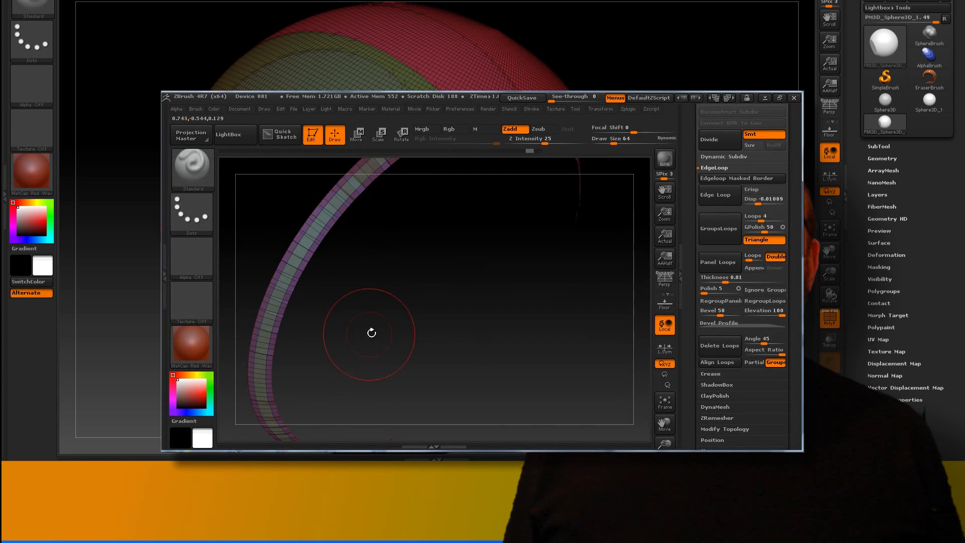
pyautogui.moveTo(459, 273)
pyautogui.mouseDown()
pyautogui.moveTo(439, 275)
pyautogui.moveTo(463, 274)
pyautogui.mouseUp()
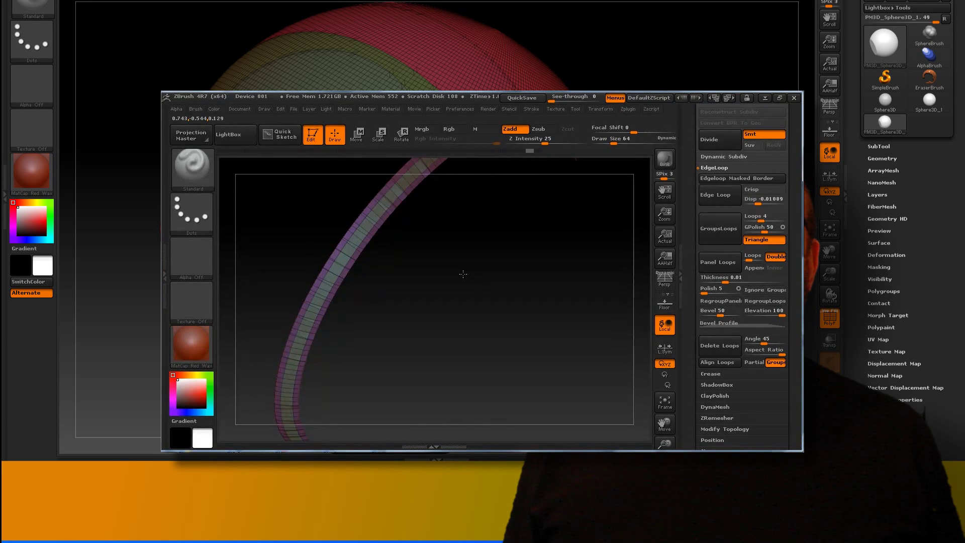
pyautogui.moveTo(463, 274); pyautogui.dragTo(468, 276)
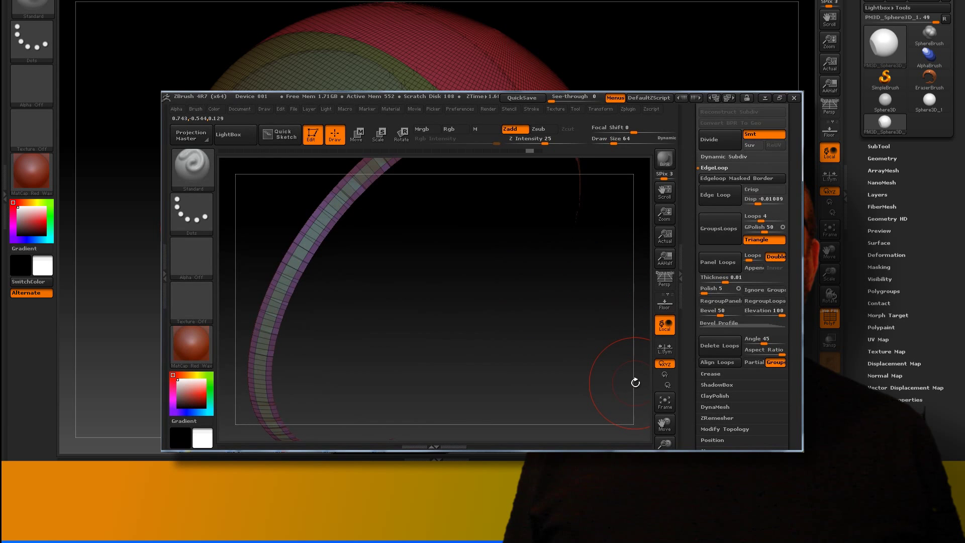
pyautogui.click(665, 404)
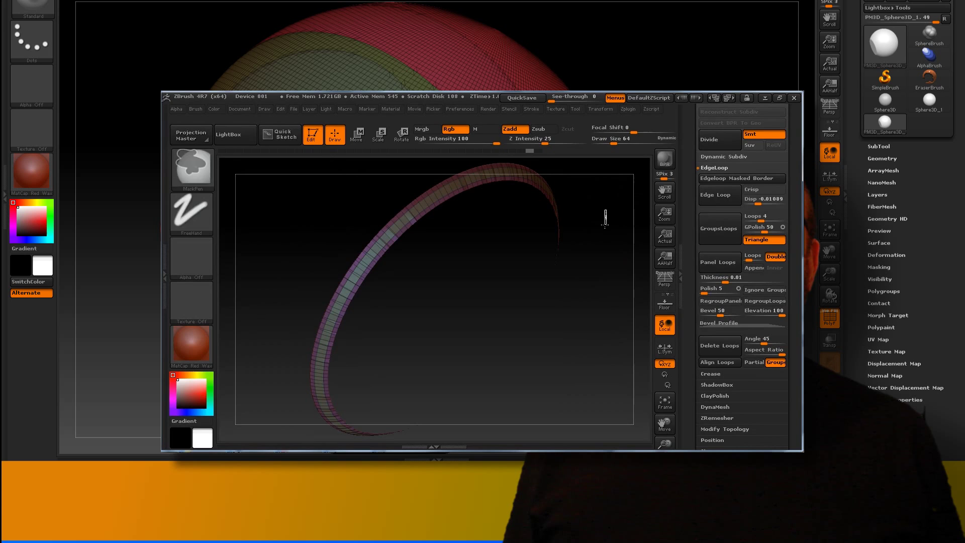
pyautogui.keyDown('ctrl'); pyautogui.keyDown('shift'); pyautogui.click(603, 194); pyautogui.keyUp('shift'); pyautogui.keyUp('ctrl')
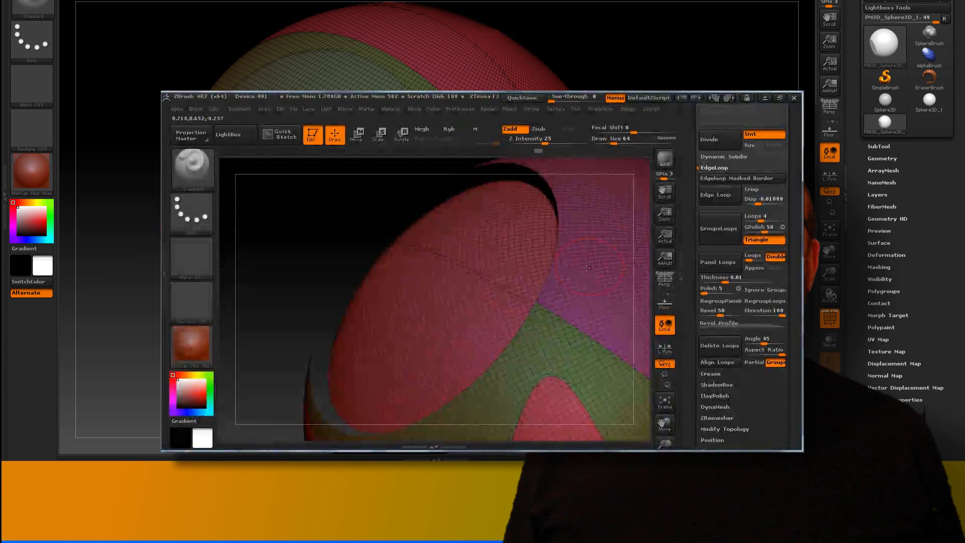
pyautogui.moveTo(388, 264); pyautogui.dragTo(387, 254, button='right')
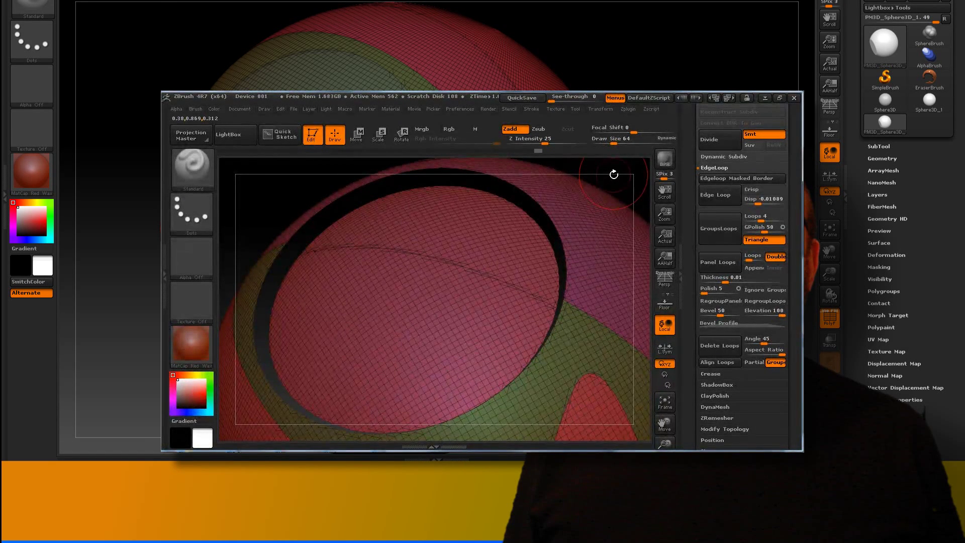
pyautogui.moveTo(532, 151)
pyautogui.mouseDown()
pyautogui.moveTo(518, 151)
pyautogui.moveTo(554, 150)
pyautogui.mouseUp()
pyautogui.click(665, 406)
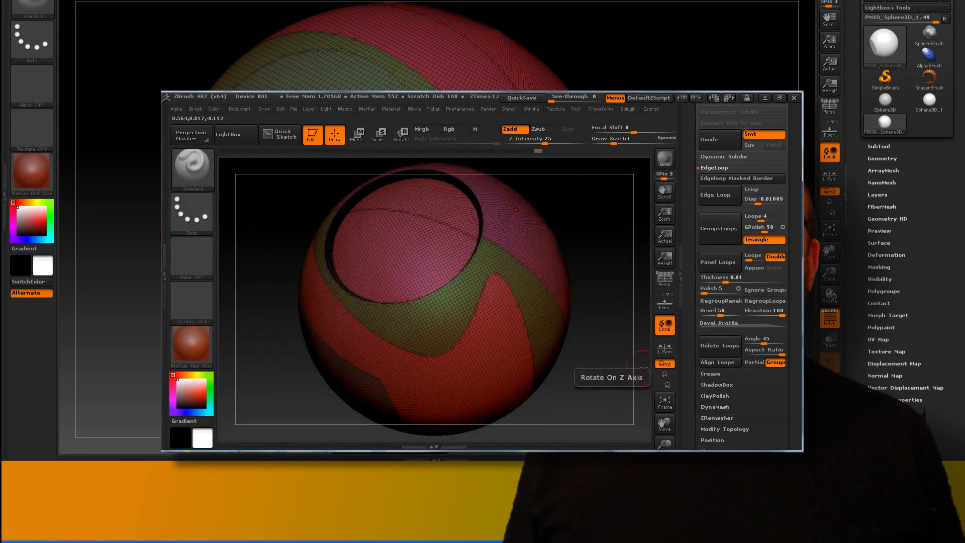
pyautogui.moveTo(574, 241)
pyautogui.mouseDown()
pyautogui.moveTo(424, 224)
pyautogui.moveTo(578, 233)
pyautogui.moveTo(567, 235)
pyautogui.mouseUp()
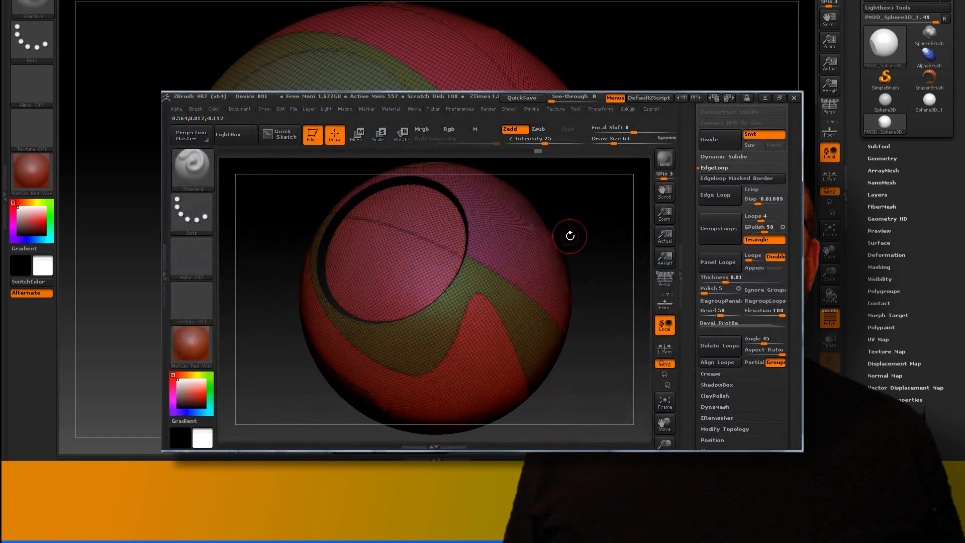
pyautogui.moveTo(562, 273); pyautogui.dragTo(614, 299)
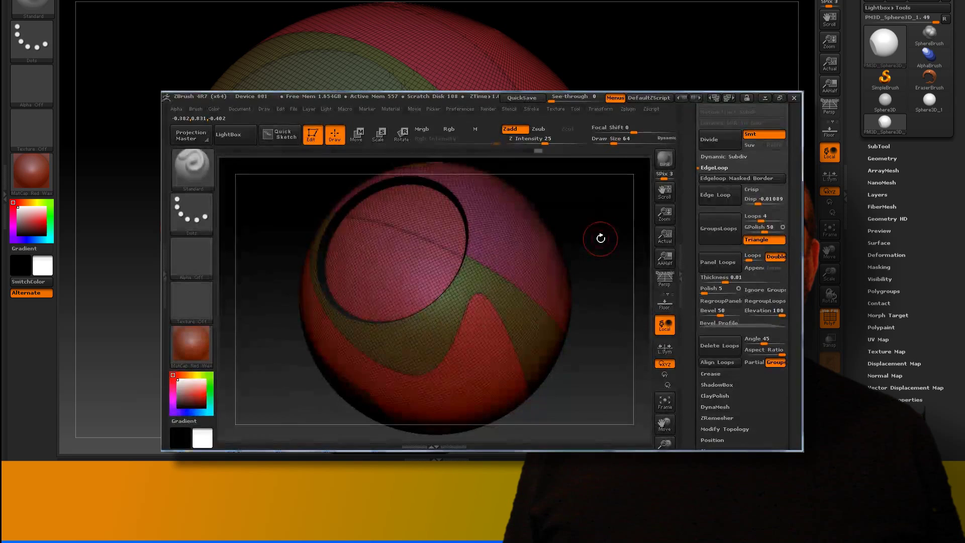
pyautogui.moveTo(603, 243)
pyautogui.mouseDown()
pyautogui.moveTo(618, 216)
pyautogui.moveTo(560, 205)
pyautogui.moveTo(622, 211)
pyautogui.moveTo(610, 248)
pyautogui.mouseUp()
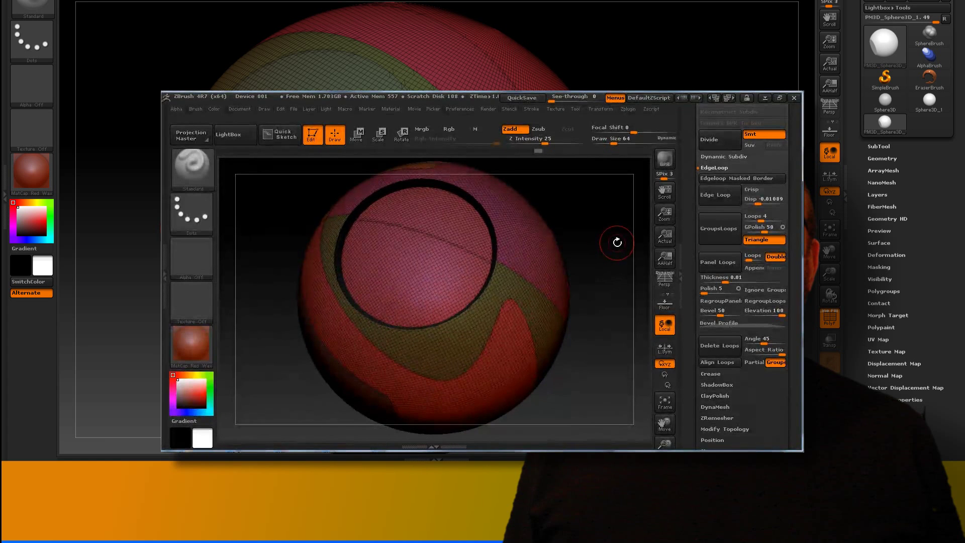